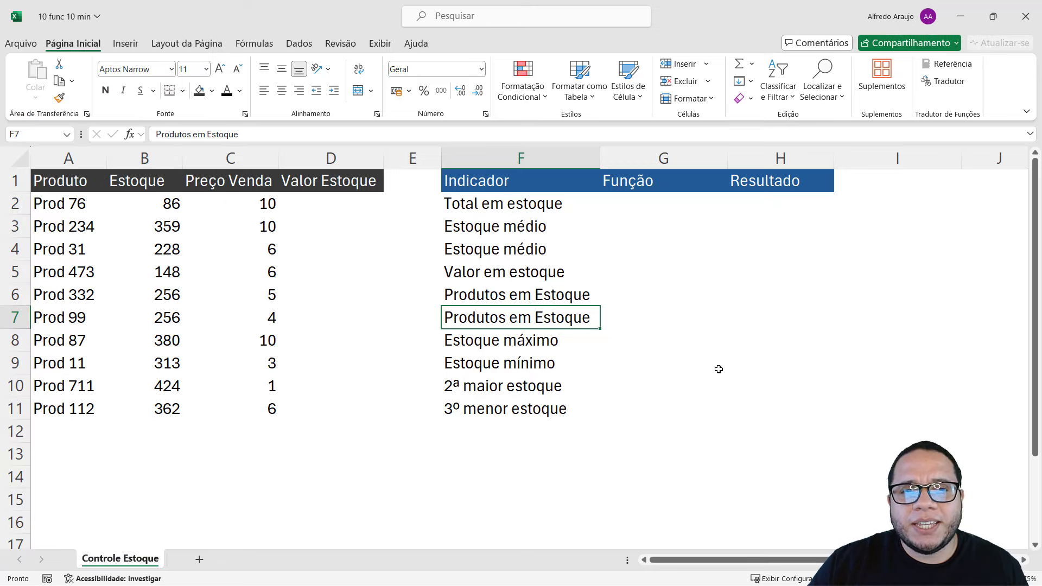
Examine the product table's stock columns and the list of indicators in F2:F11, including the empty-looking Função cell G2.
{"action": "left_click", "coordinate": [135, 455]}
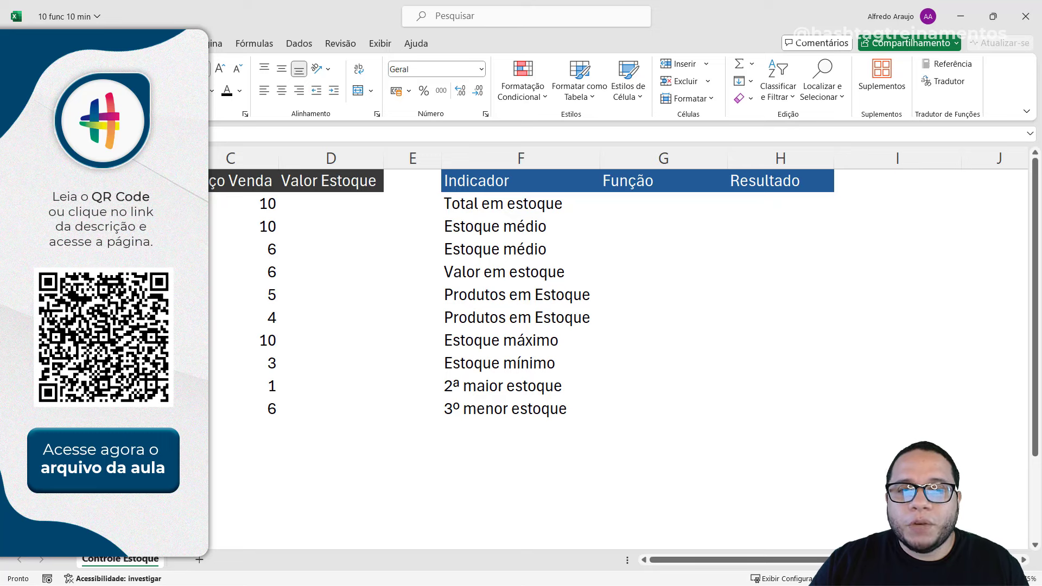
{"action": "left_click_drag", "start_coordinate": [69, 181], "coordinate": [323, 421]}
{"action": "left_click_drag", "start_coordinate": [478, 205], "coordinate": [478, 411]}
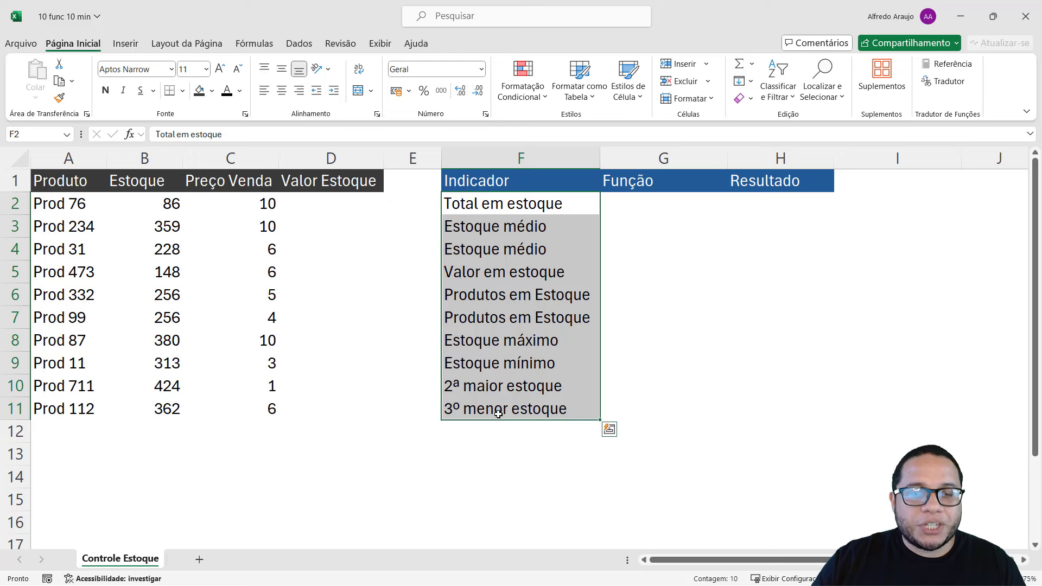
{"action": "left_click", "coordinate": [610, 209]}
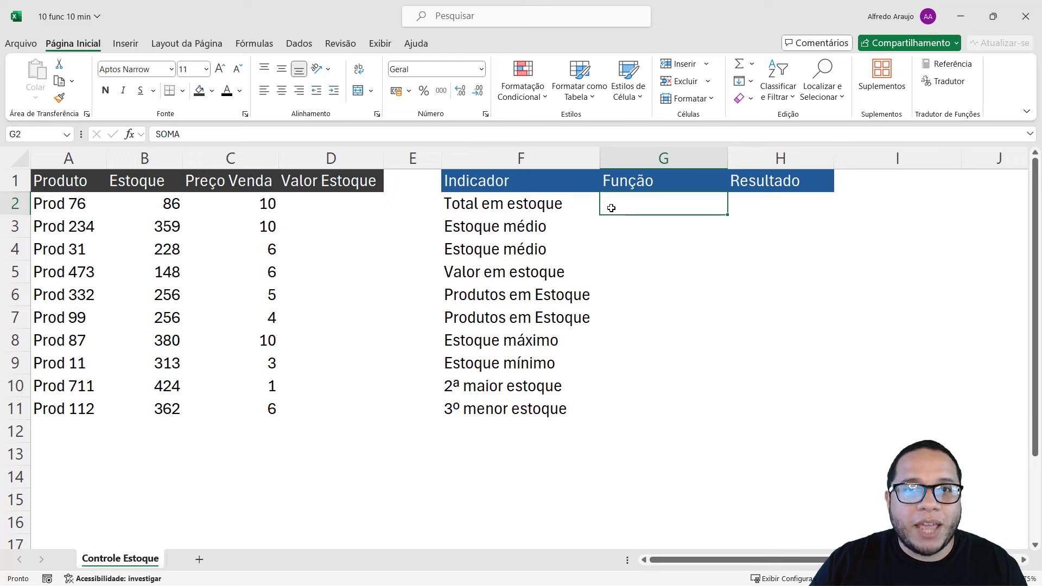
{"action": "left_click", "coordinate": [537, 207]}
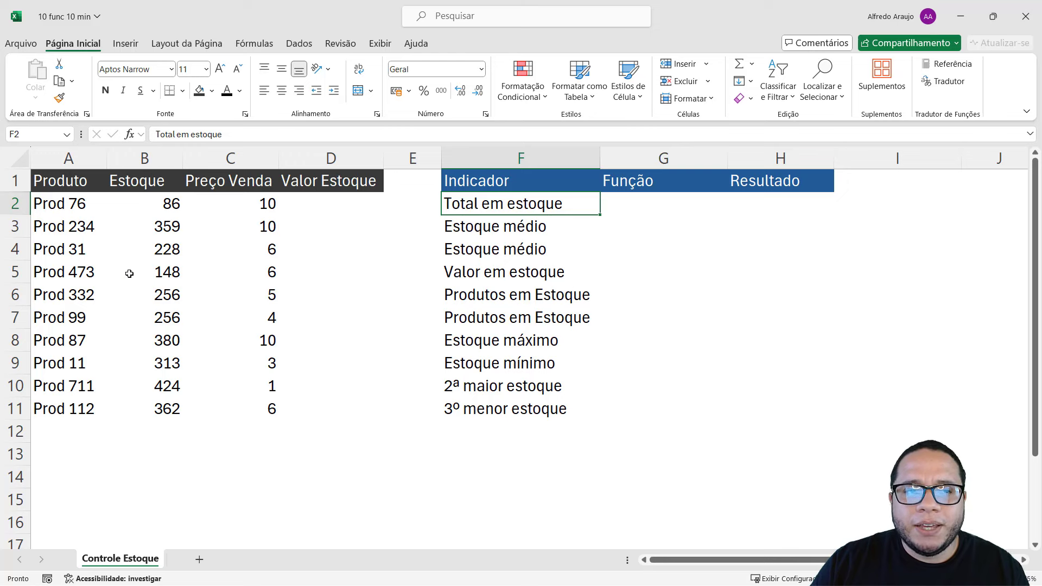
{"action": "left_click_drag", "start_coordinate": [85, 204], "coordinate": [83, 409]}
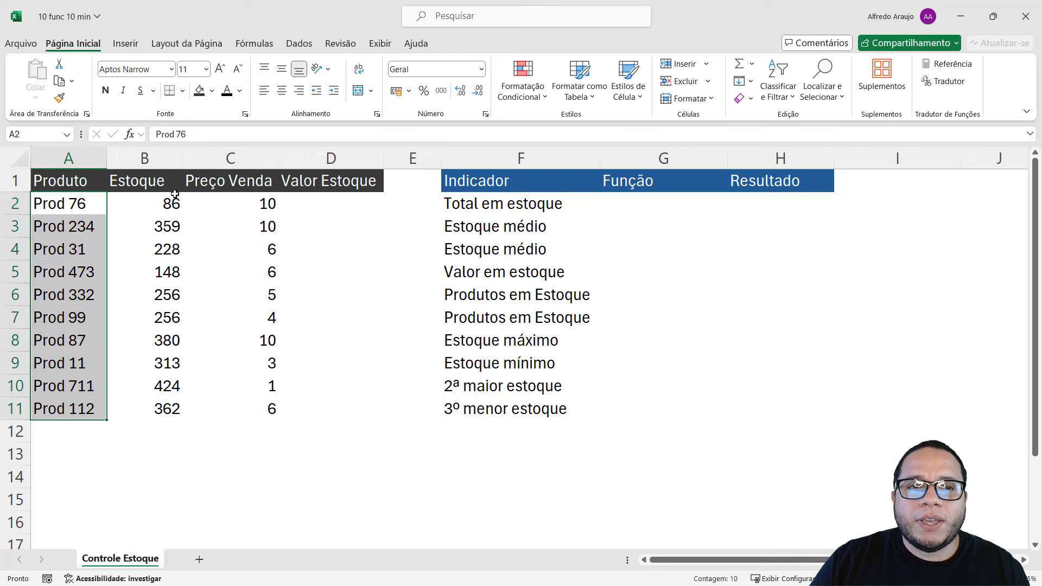
{"action": "left_click_drag", "start_coordinate": [169, 200], "coordinate": [180, 423]}
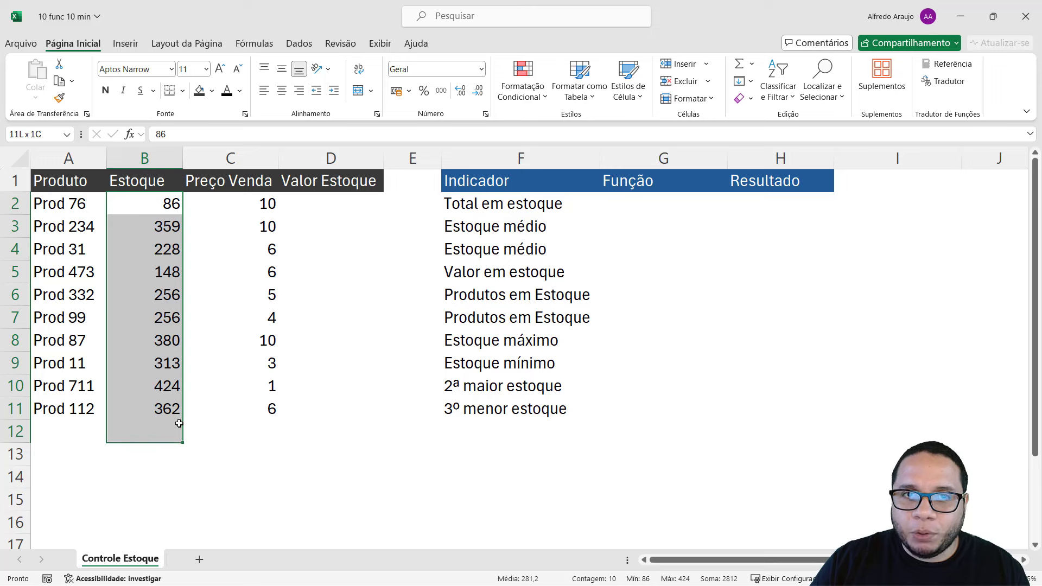
{"action": "left_click_drag", "start_coordinate": [74, 204], "coordinate": [123, 200]}
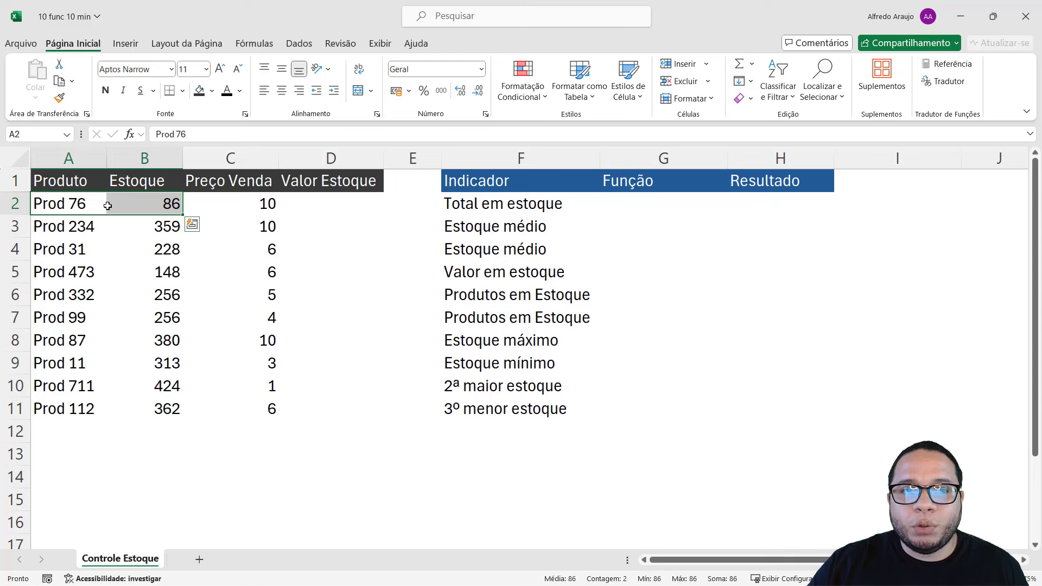
{"action": "left_click_drag", "start_coordinate": [126, 202], "coordinate": [144, 408]}
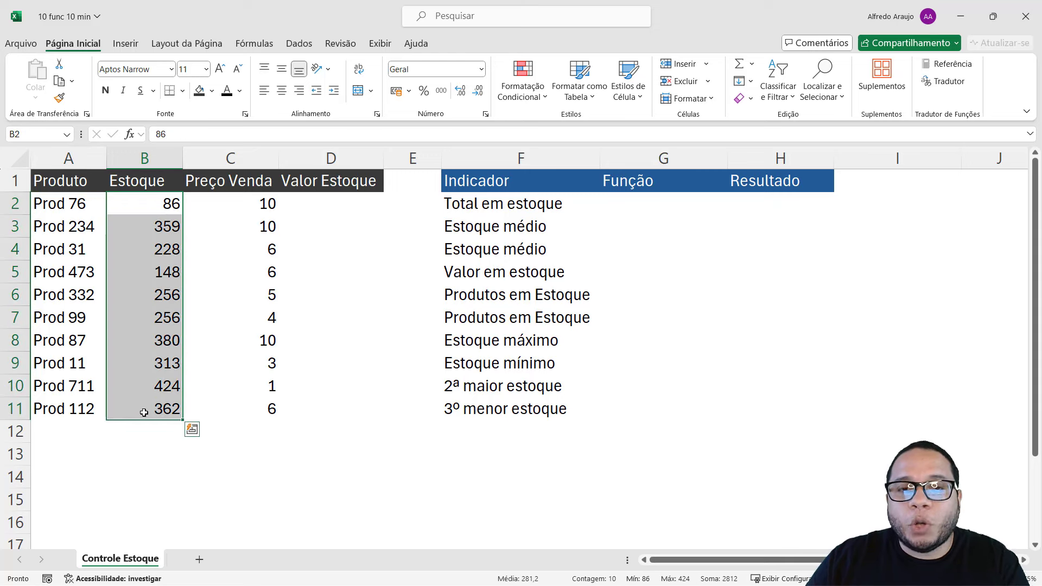
Reveal the hidden SOMA label in G2 with black font color and enter =SOMA(B2:B11) in H2.
{"action": "left_click", "coordinate": [623, 200]}
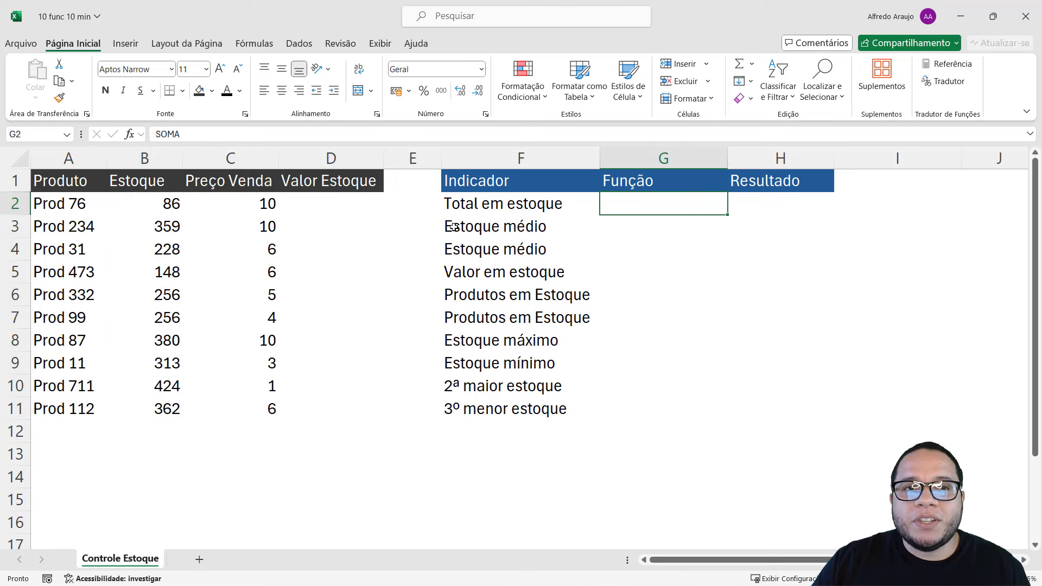
{"action": "left_click", "coordinate": [226, 90]}
{"action": "left_click", "coordinate": [786, 205]}
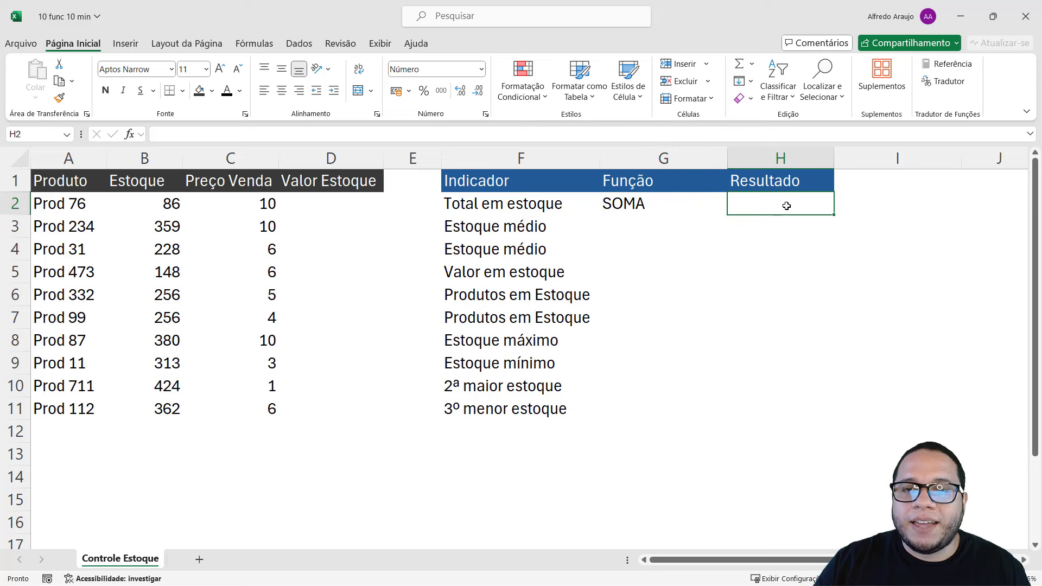
{"action": "type", "text": "="}
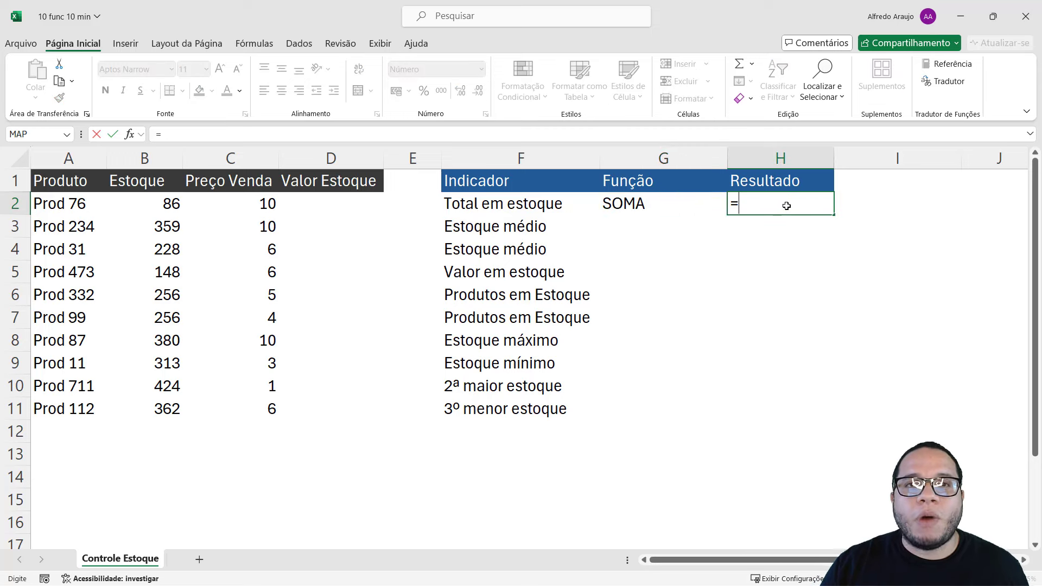
{"action": "type", "text": "soma"}
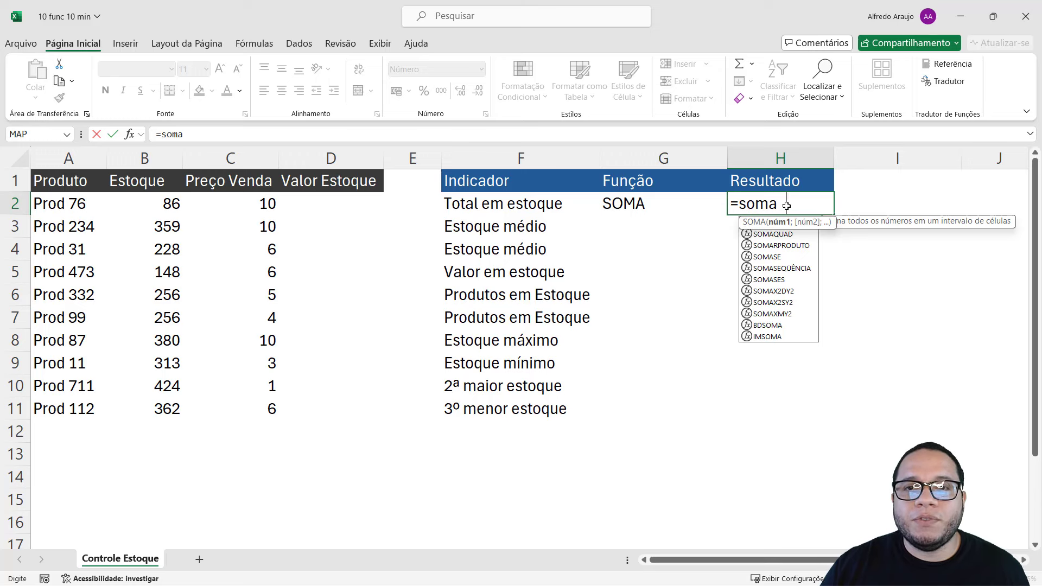
{"action": "key", "text": "Tab"}
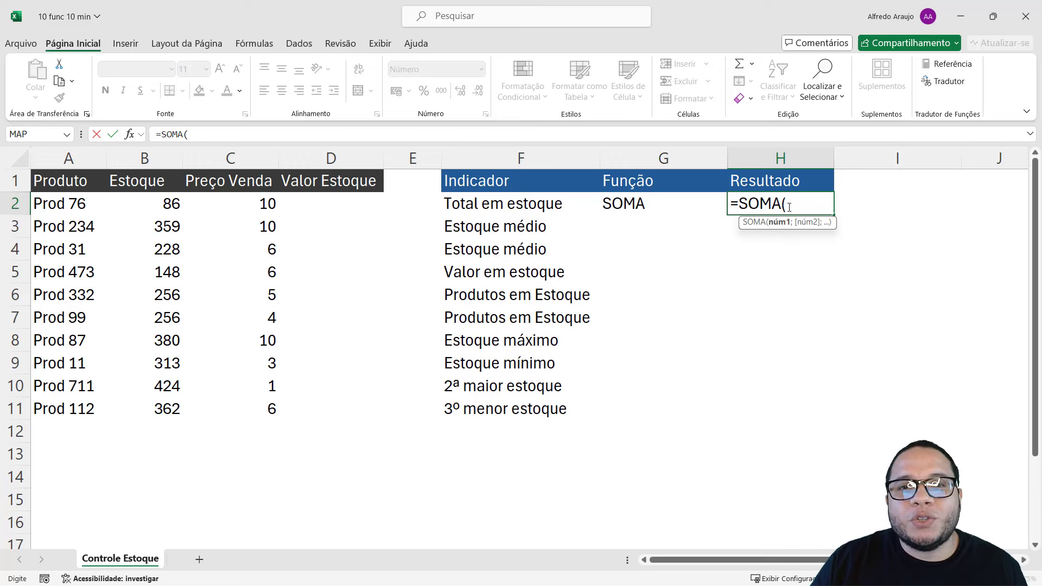
{"action": "left_click_drag", "start_coordinate": [177, 203], "coordinate": [156, 418]}
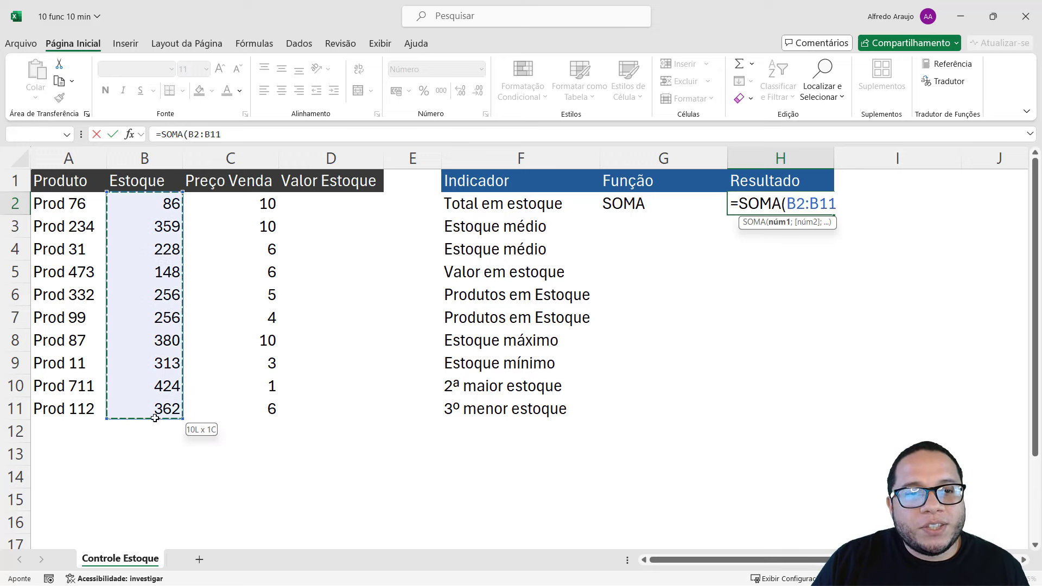
{"action": "type", "text": ")"}
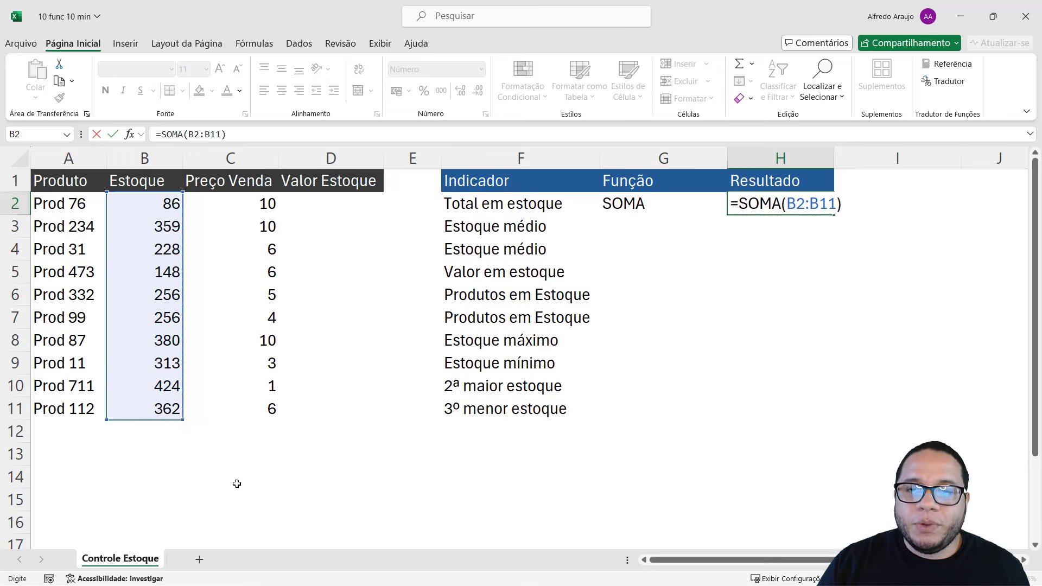
{"action": "key", "text": "Return"}
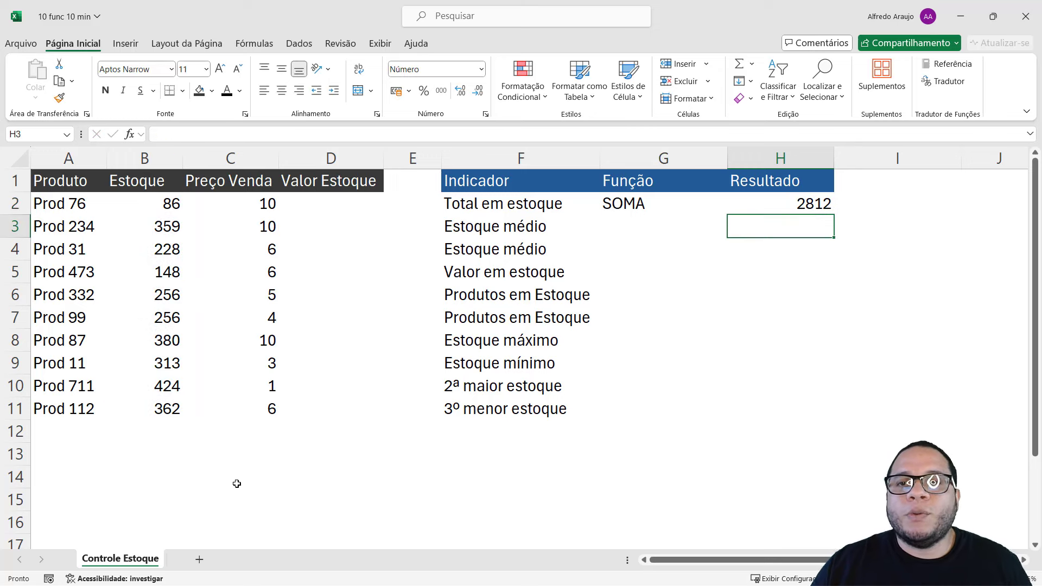
Inspect the B2:B11 range argument inside the SOMA formula in H2, leaving the formula as it is.
{"action": "double_click", "coordinate": [789, 202]}
{"action": "left_click_drag", "start_coordinate": [740, 208], "coordinate": [834, 204]}
{"action": "left_click", "coordinate": [806, 204]}
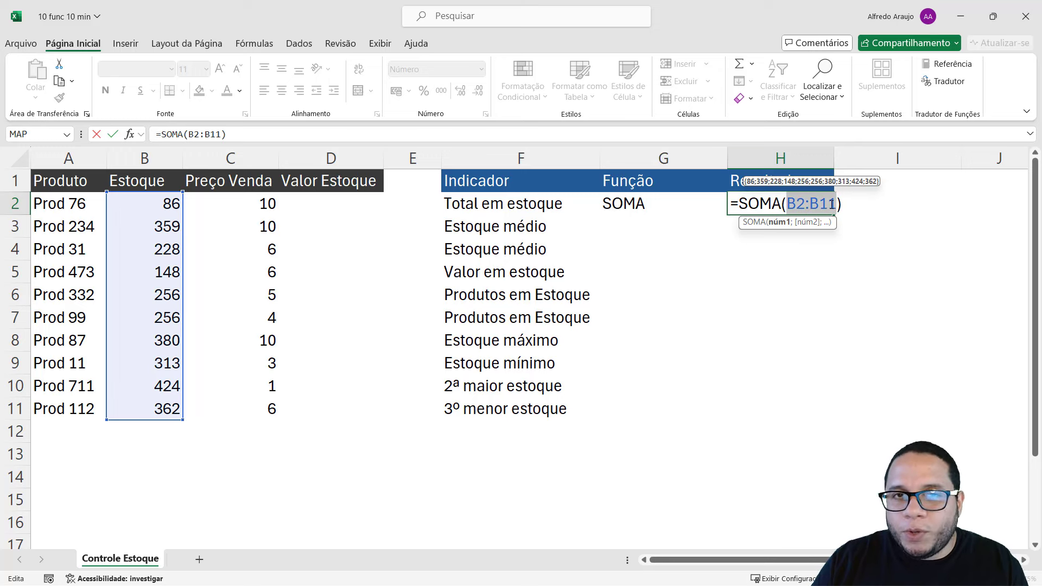
{"action": "left_click", "coordinate": [831, 204]}
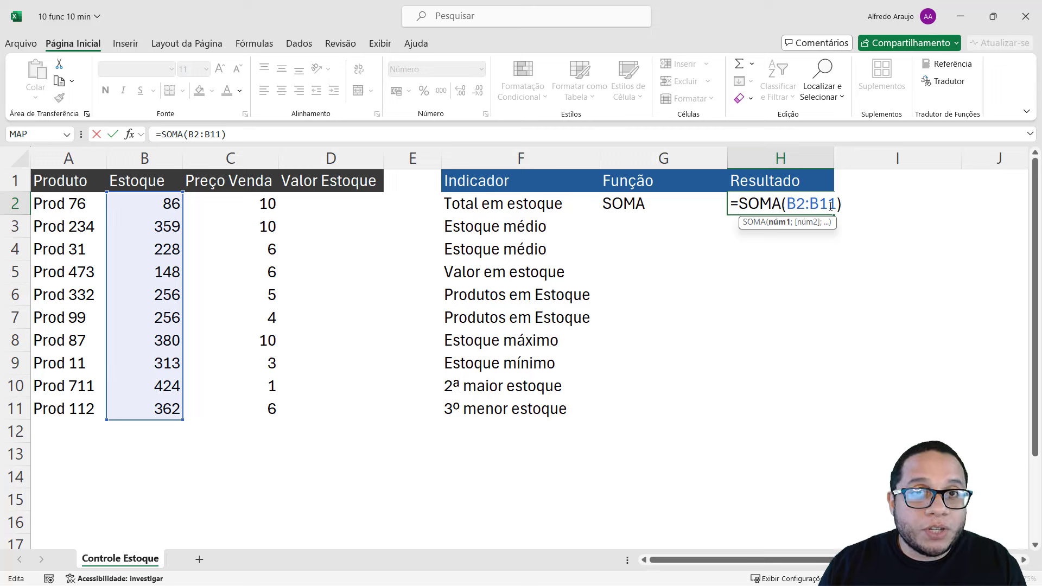
{"action": "key", "text": "Return"}
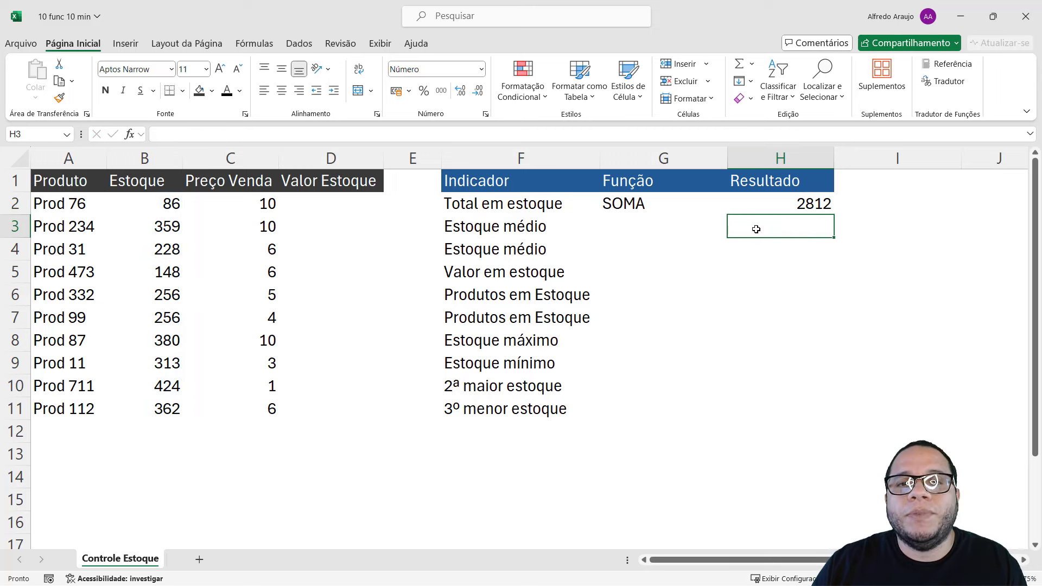
Reveal the hidden MÉDIA label in G3 with black font color and enter =MÉDIA(B2:B11) in H3.
{"action": "left_click", "coordinate": [540, 225]}
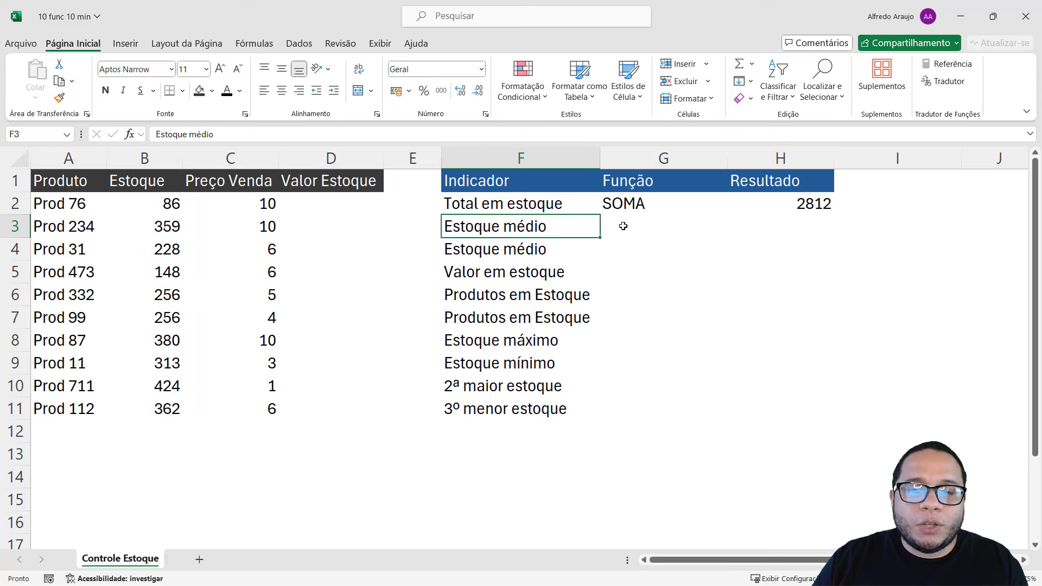
{"action": "left_click", "coordinate": [623, 226]}
{"action": "left_click", "coordinate": [228, 90]}
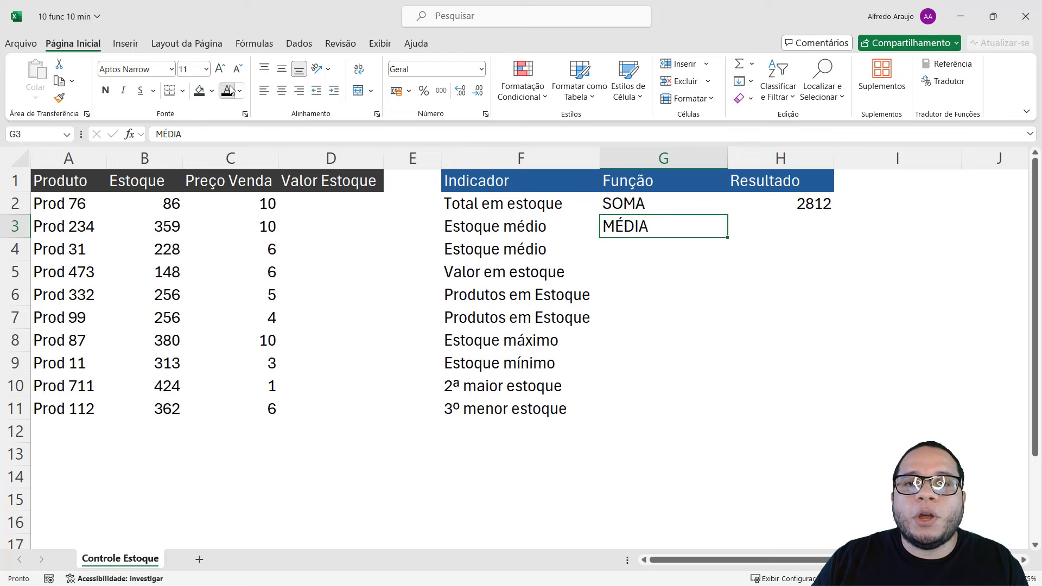
{"action": "left_click", "coordinate": [784, 232]}
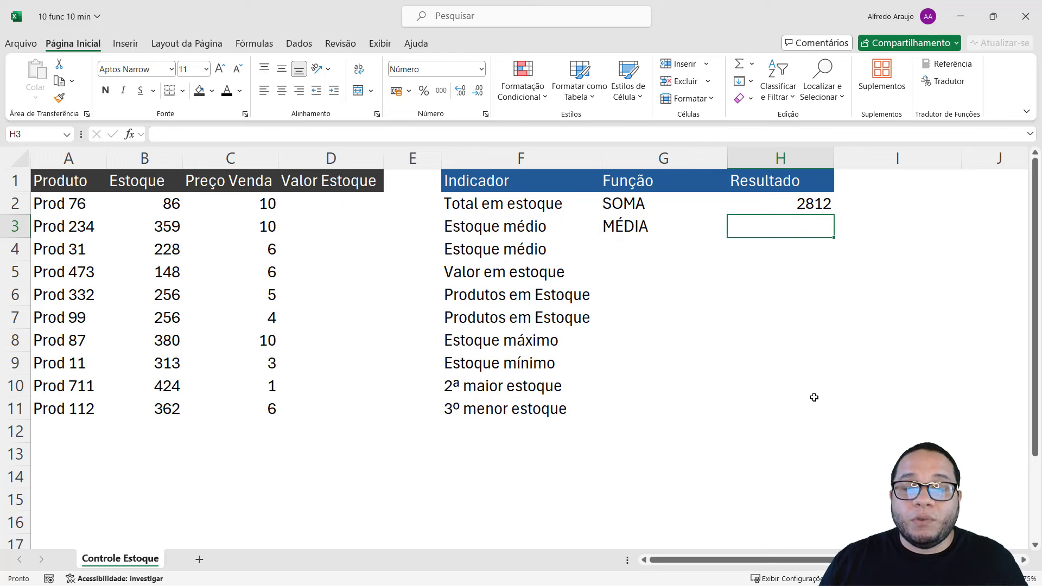
{"action": "type", "text": "=médi"}
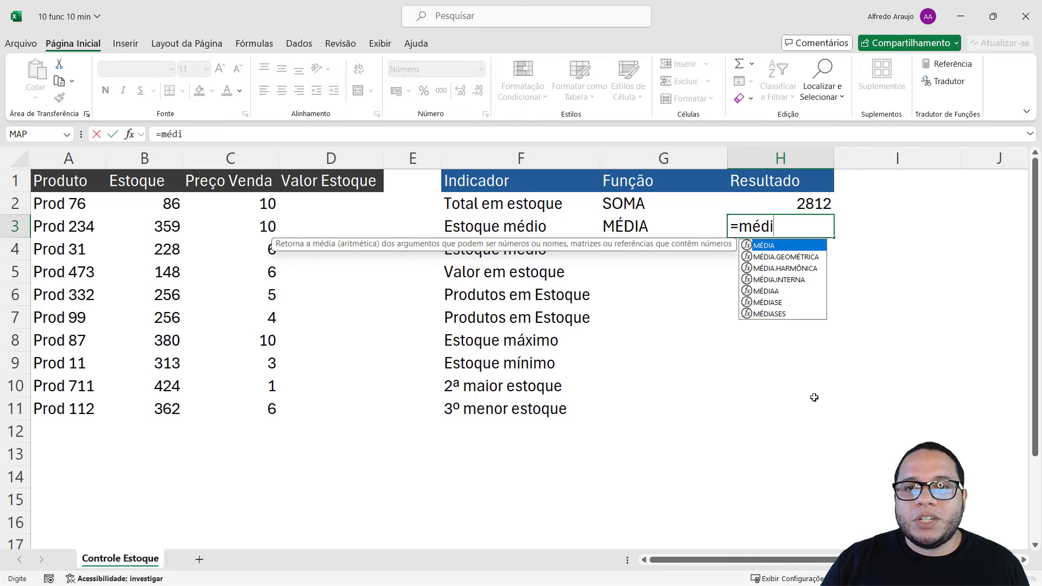
{"action": "key", "text": "Tab"}
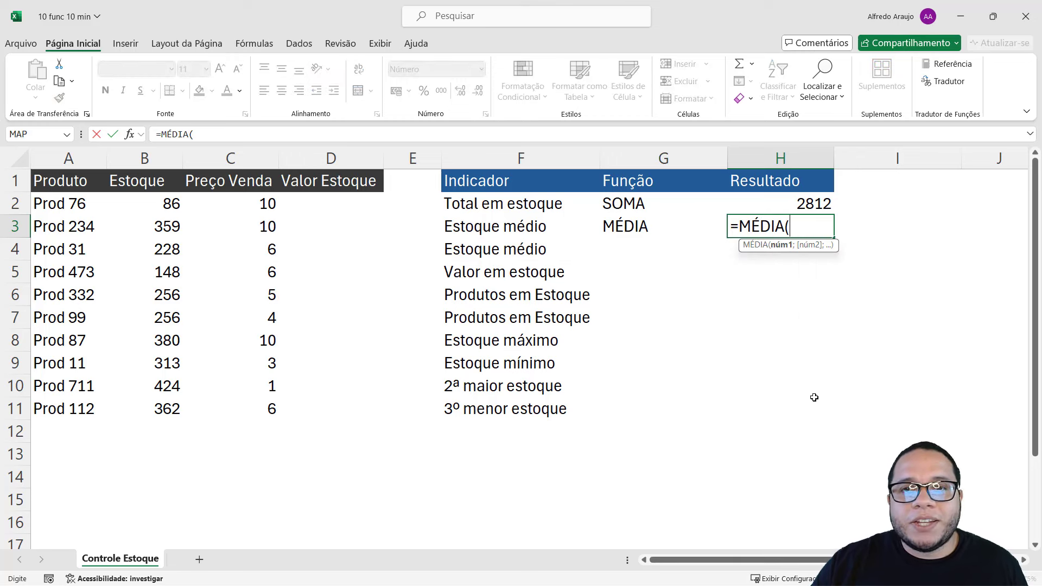
{"action": "left_click_drag", "start_coordinate": [167, 205], "coordinate": [151, 411]}
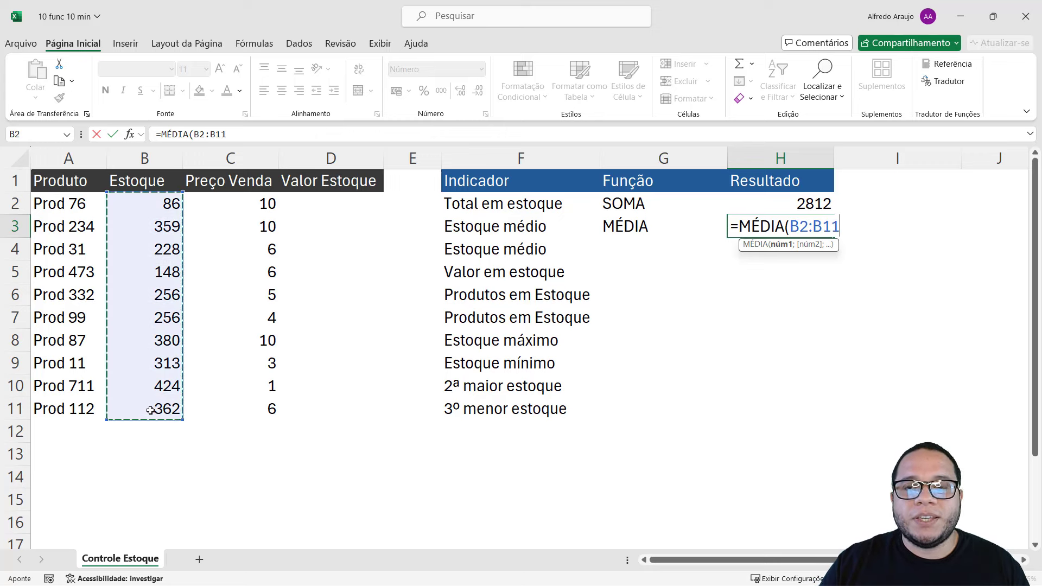
{"action": "type", "text": ")"}
{"action": "key", "text": "Return"}
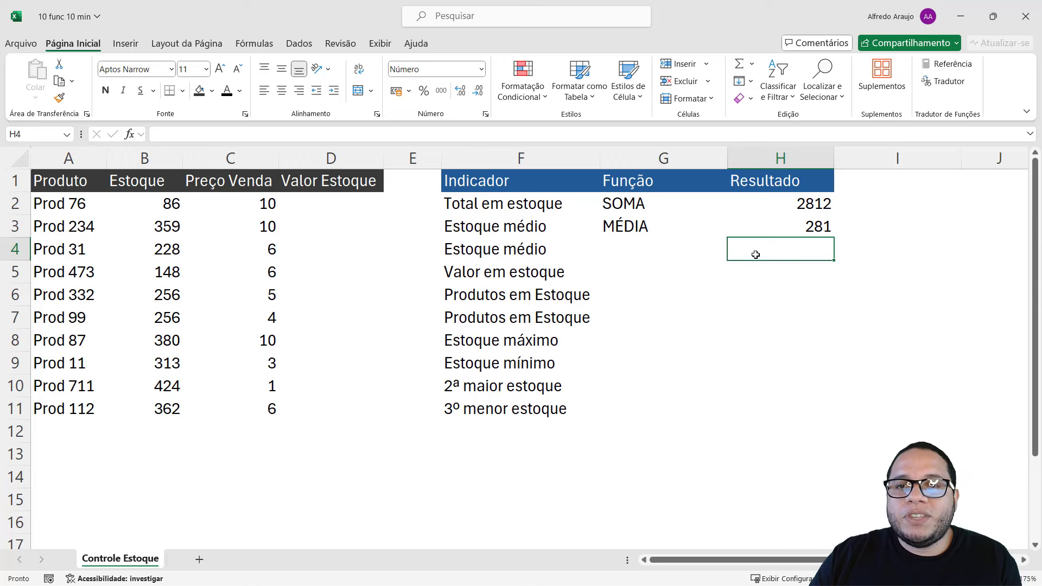
Compare the average in H3 with individual stock values and format H3 to show one decimal place.
{"action": "left_click", "coordinate": [797, 227]}
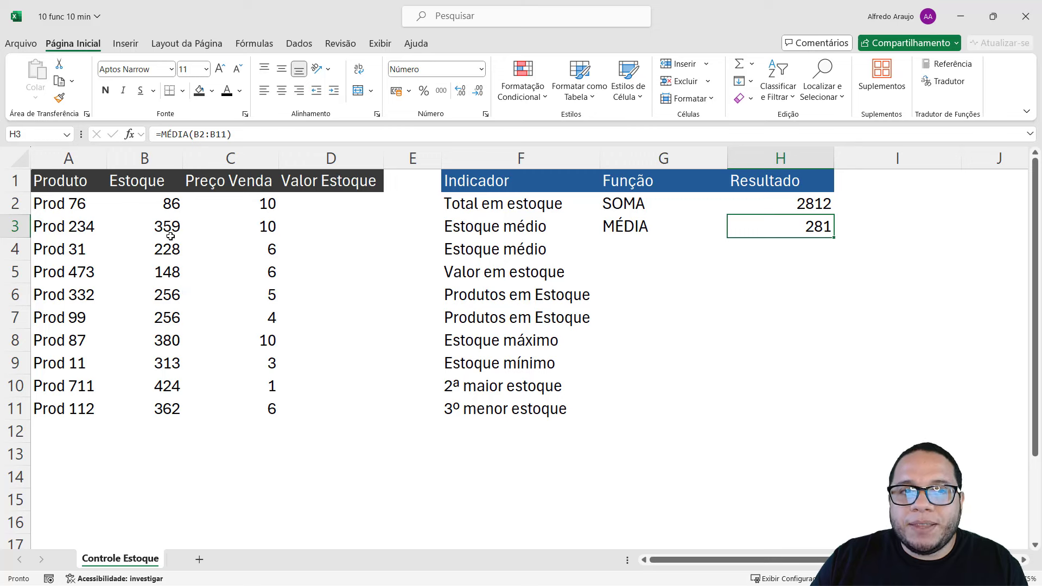
{"action": "left_click", "coordinate": [163, 225]}
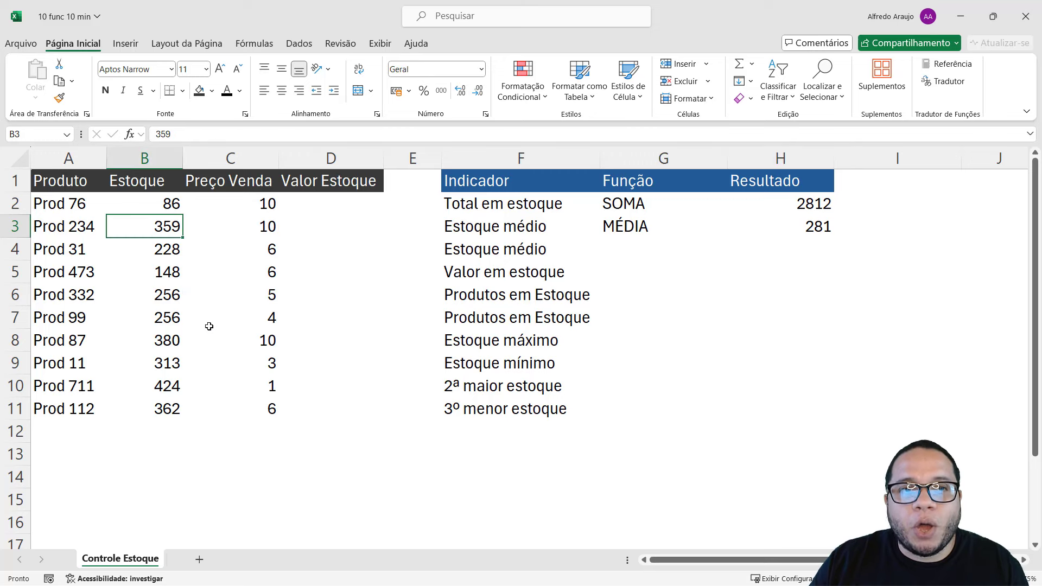
{"action": "left_click", "coordinate": [177, 265]}
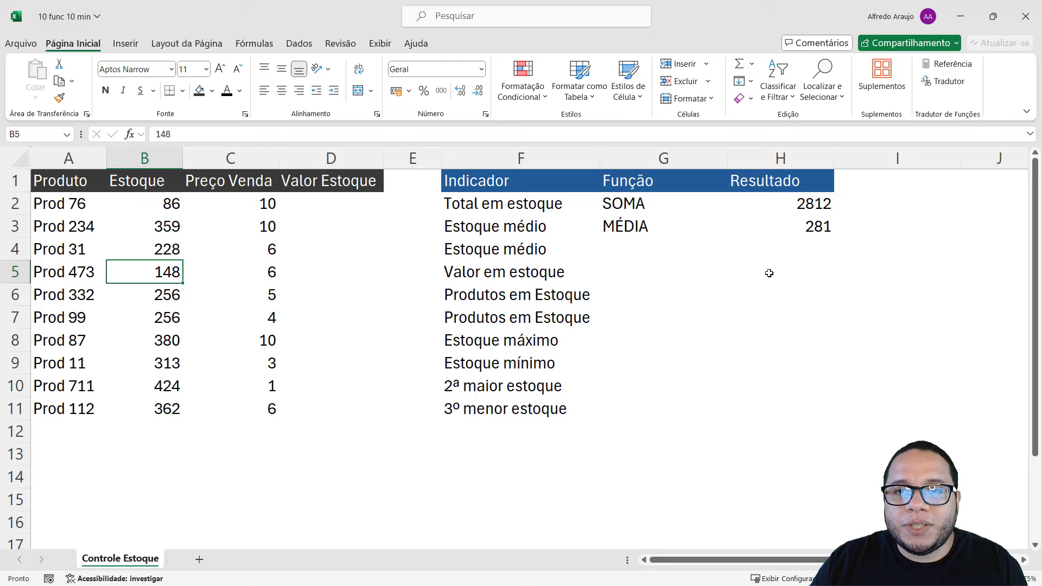
{"action": "left_click", "coordinate": [812, 225]}
{"action": "left_click", "coordinate": [462, 93]}
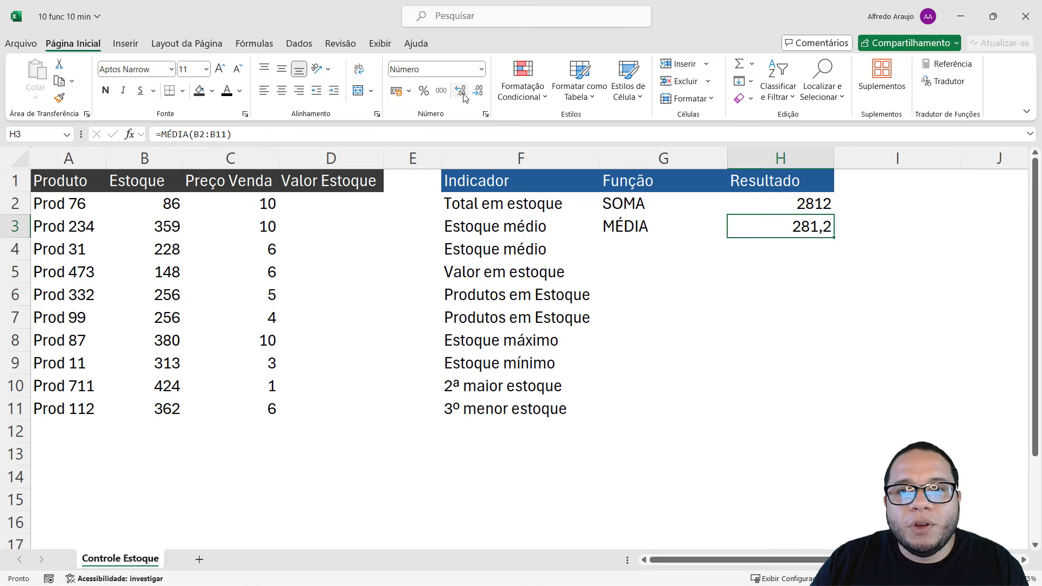
{"action": "left_click", "coordinate": [462, 92]}
{"action": "left_click", "coordinate": [478, 90]}
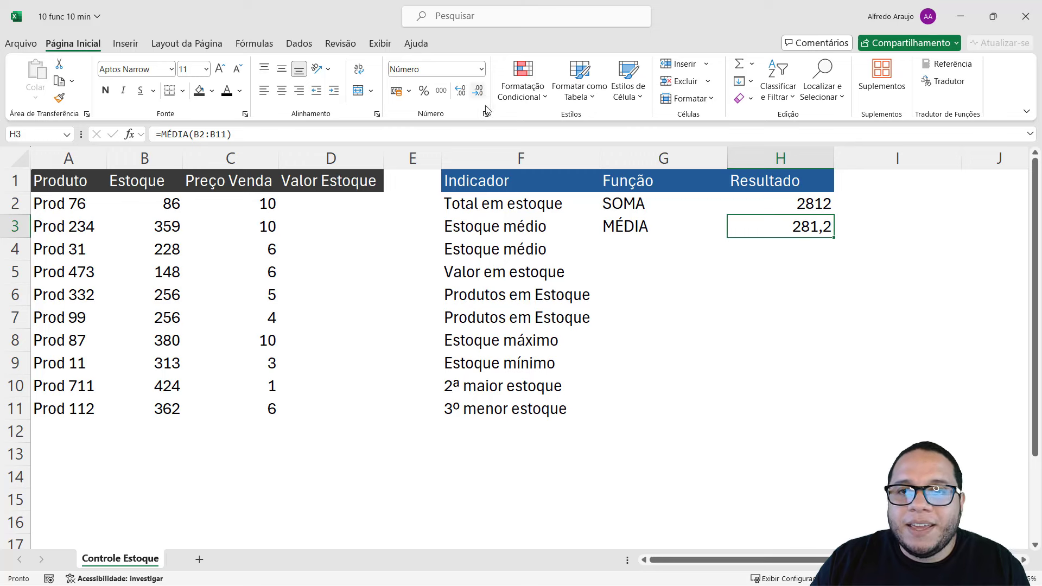
Reveal the hidden ARRED label in G4 with black font color and review the MÉDIA formula in H3.
{"action": "left_click", "coordinate": [808, 253]}
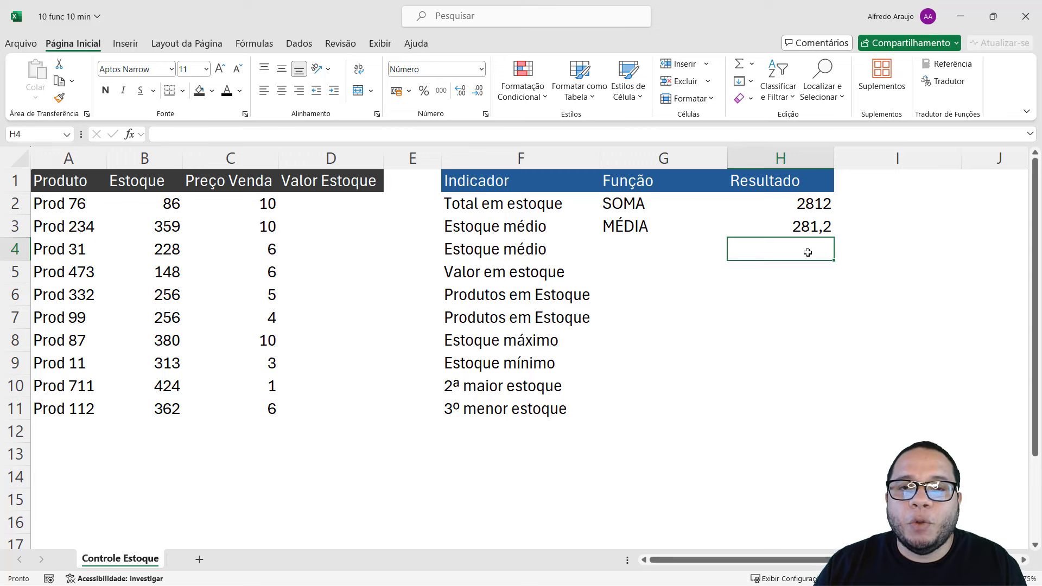
{"action": "left_click", "coordinate": [693, 248]}
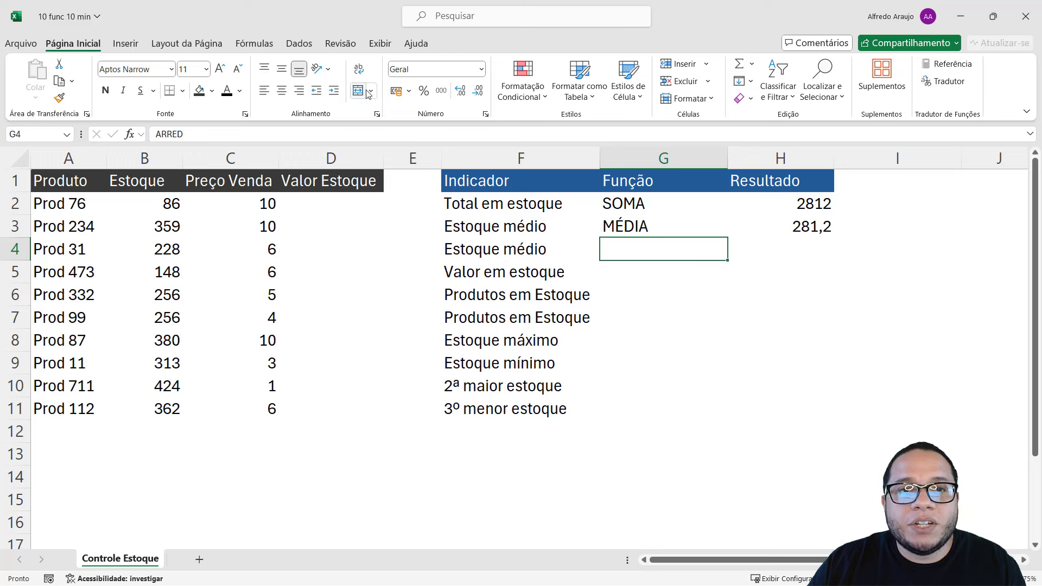
{"action": "left_click", "coordinate": [780, 248]}
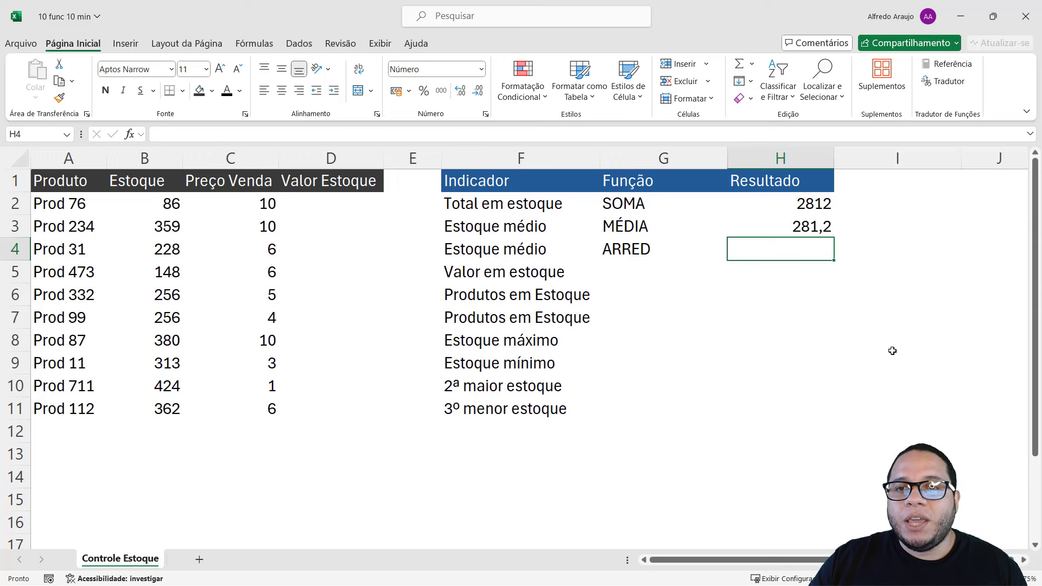
{"action": "left_click", "coordinate": [829, 233]}
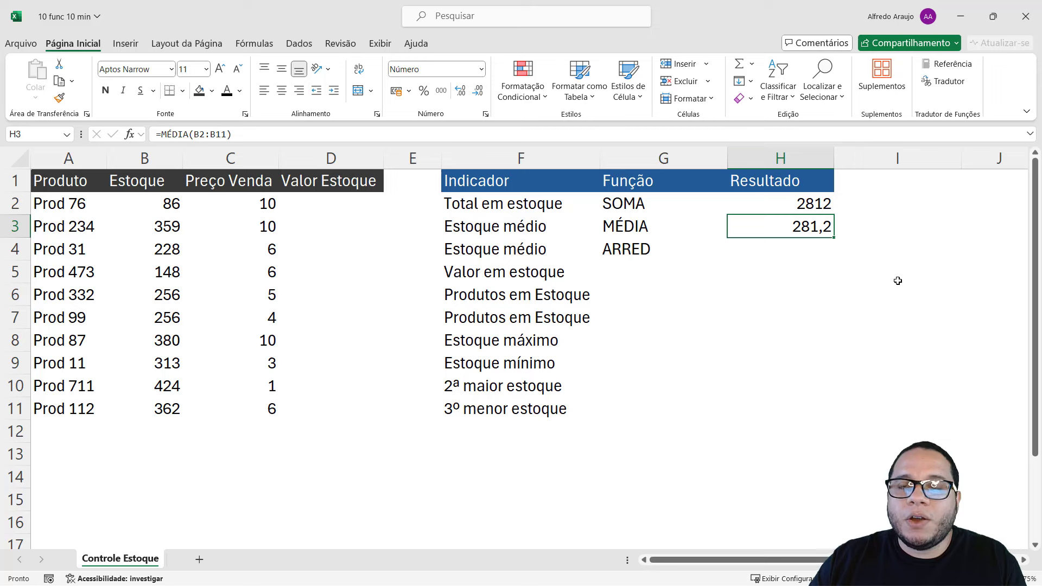
Enter =ARRED(H3;0) in H4 to round the average stock to a whole number.
{"action": "left_click", "coordinate": [799, 251]}
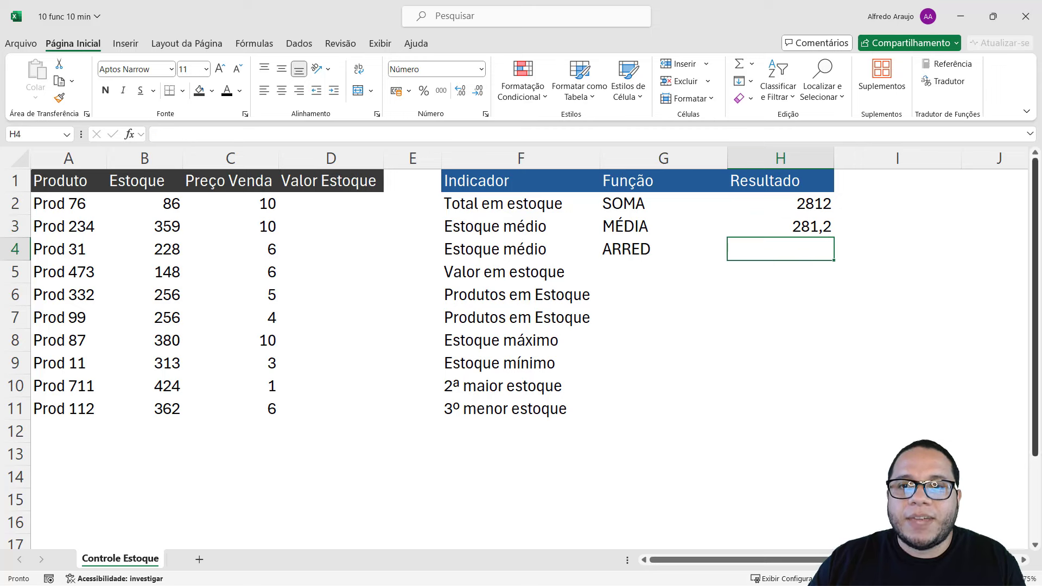
{"action": "type", "text": "=arred"}
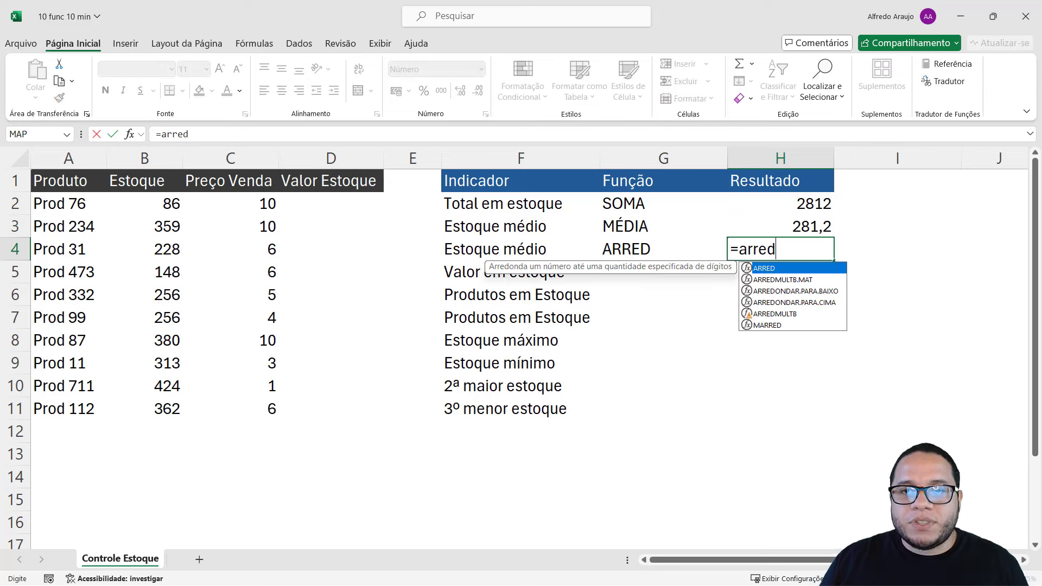
{"action": "key", "text": "Return"}
{"action": "key", "text": "Left"}
{"action": "type", "text": "=arred"}
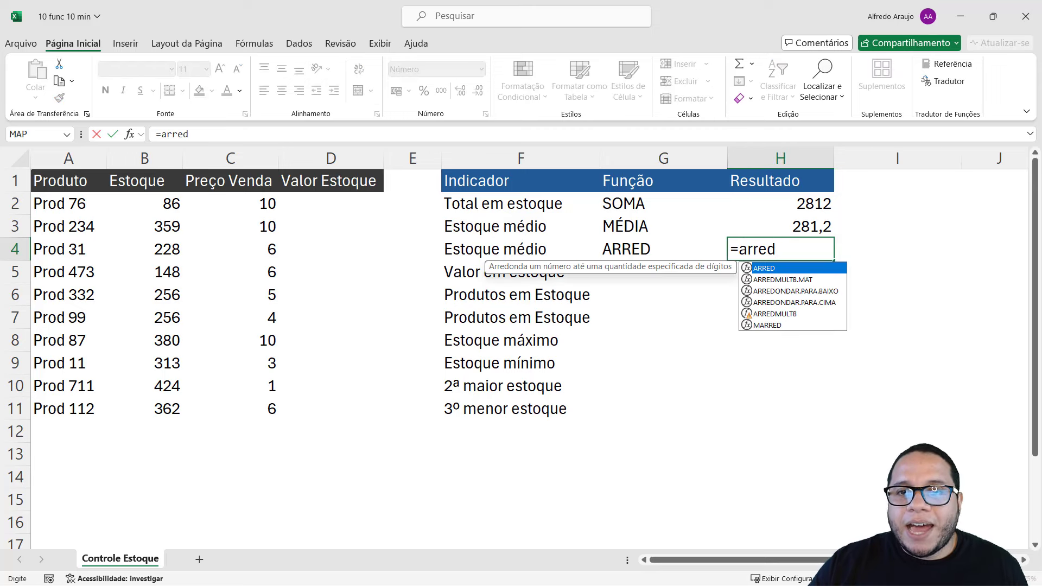
{"action": "key", "text": "Tab"}
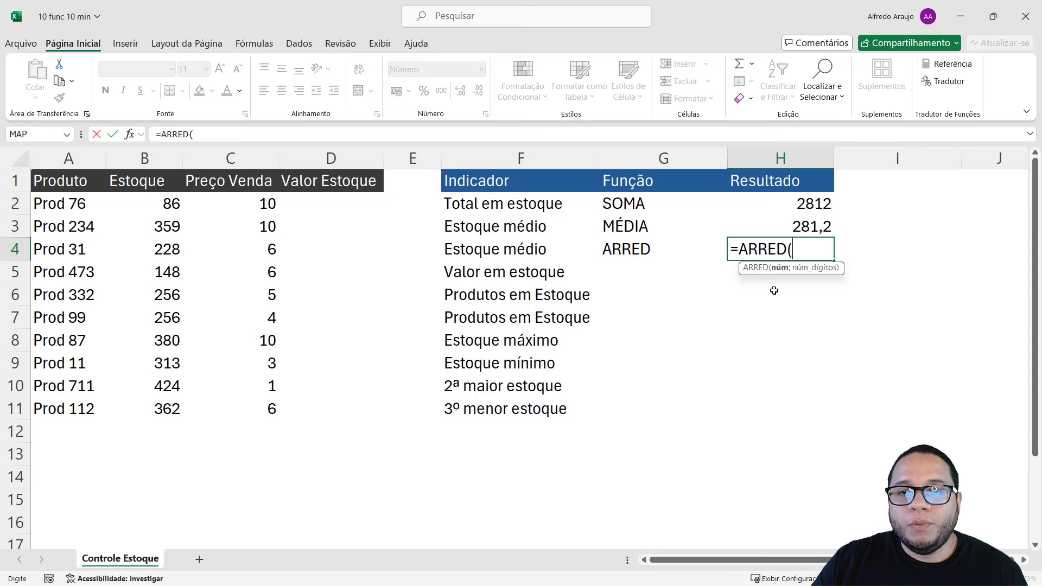
{"action": "left_click", "coordinate": [810, 220]}
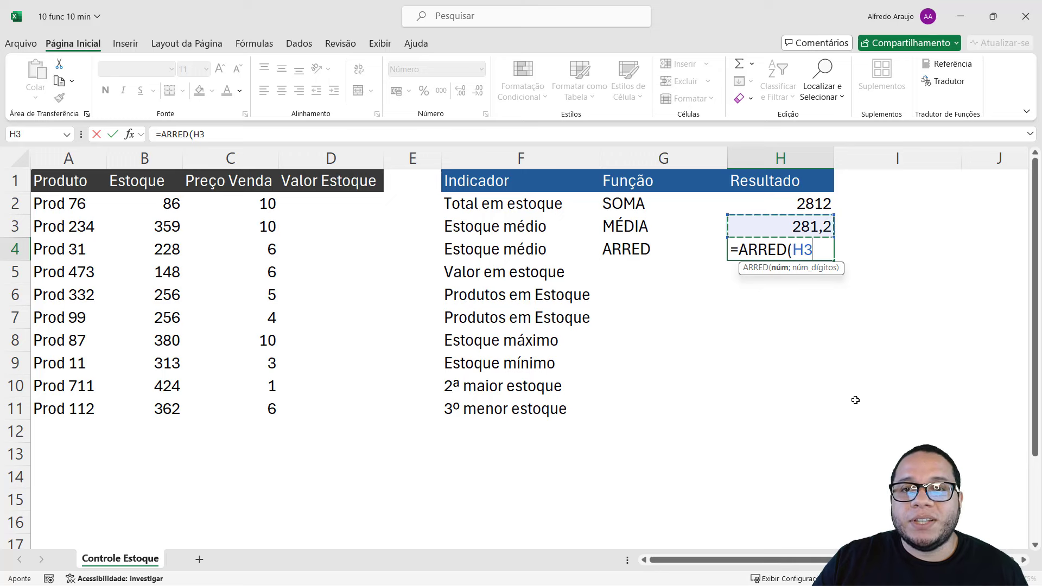
{"action": "type", "text": ";"}
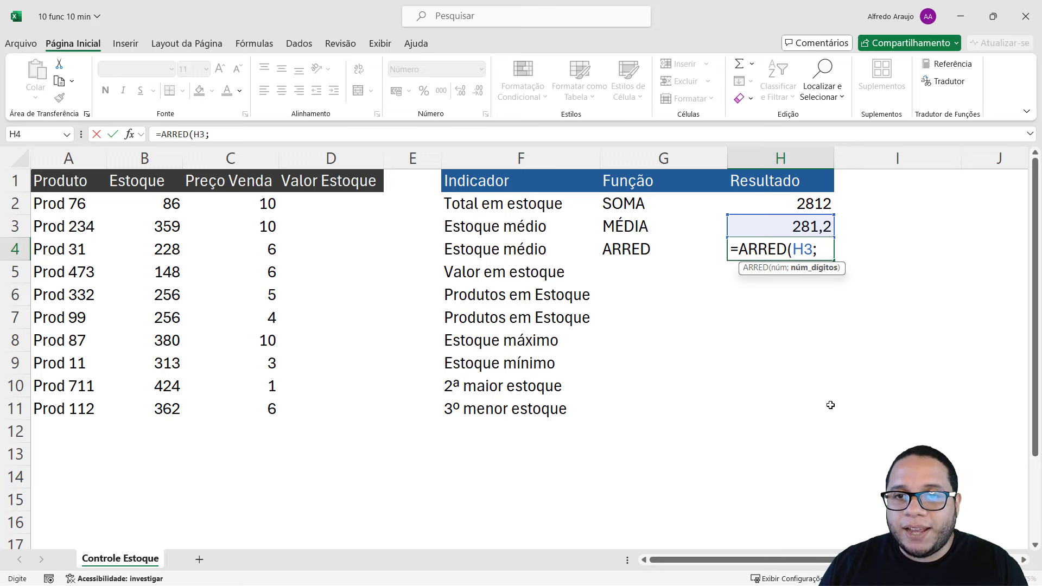
{"action": "type", "text": ")"}
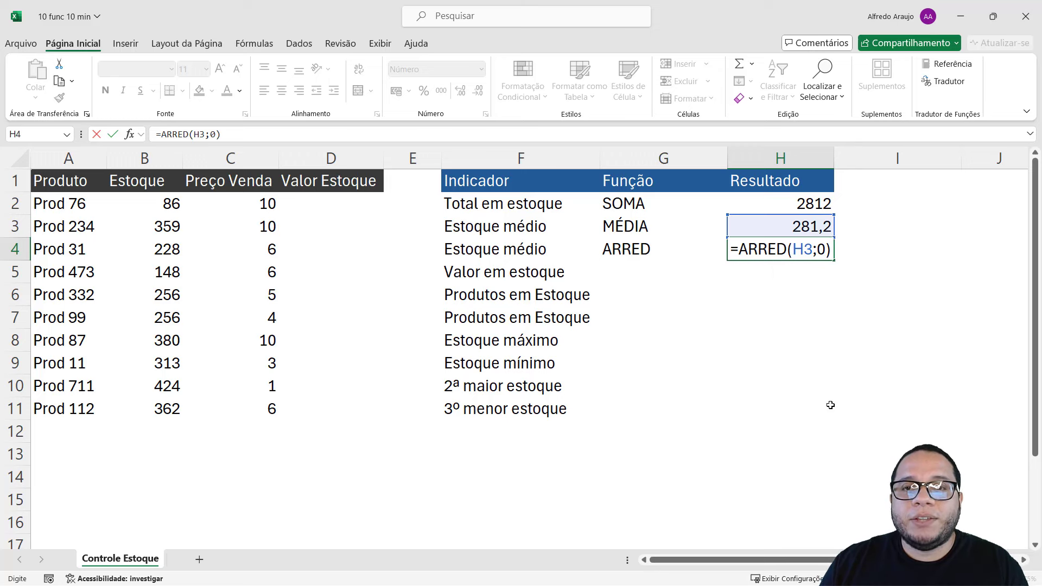
{"action": "key", "text": "Return"}
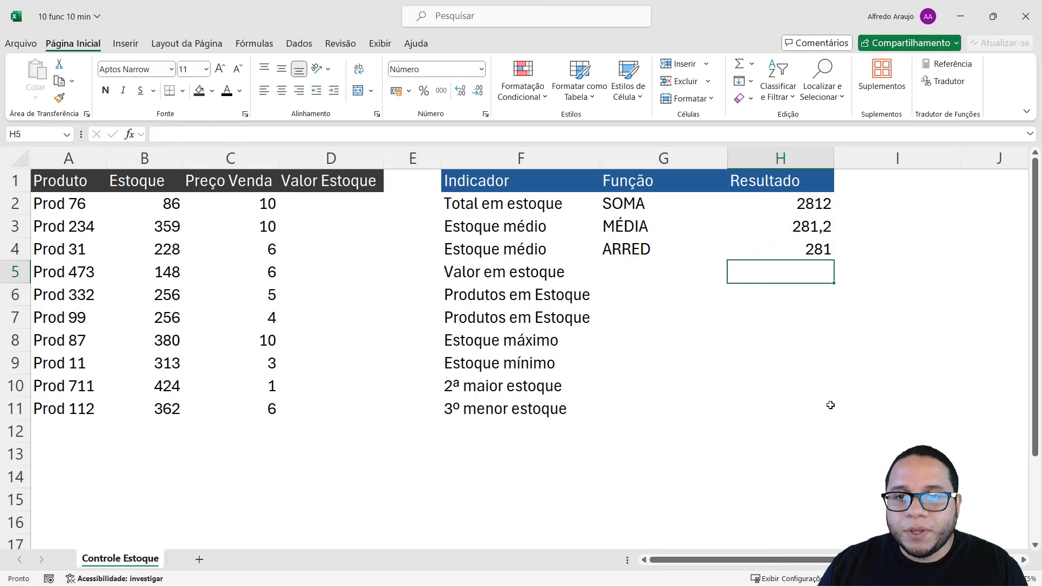
Test the rounding in H4 by entering 55,7 in H3, and undo that entry to restore the MÉDIA formula.
{"action": "left_click", "coordinate": [823, 226]}
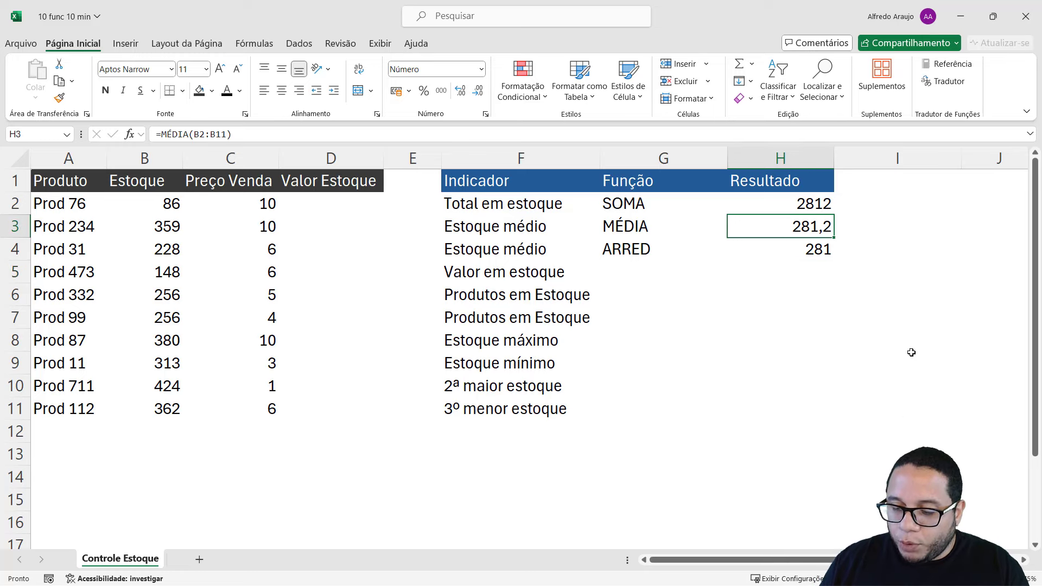
{"action": "type", "text": "55,7"}
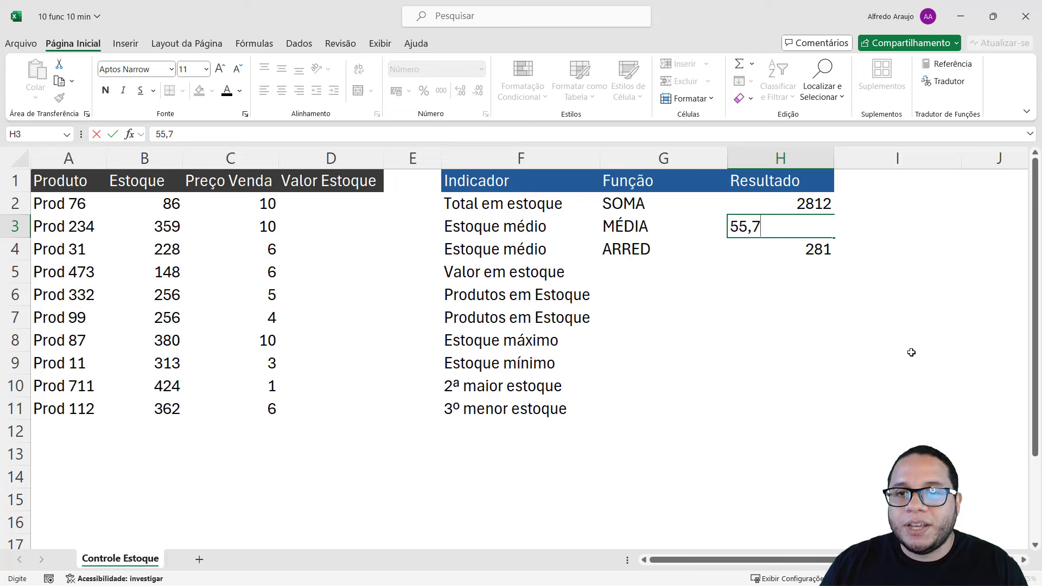
{"action": "key", "text": "Return"}
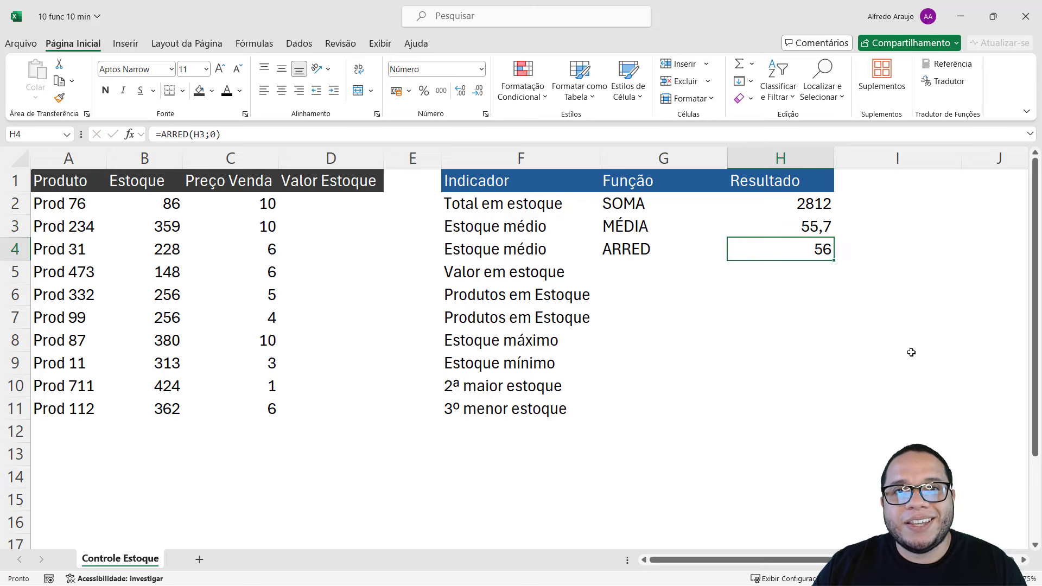
{"action": "key", "text": "ctrl+z"}
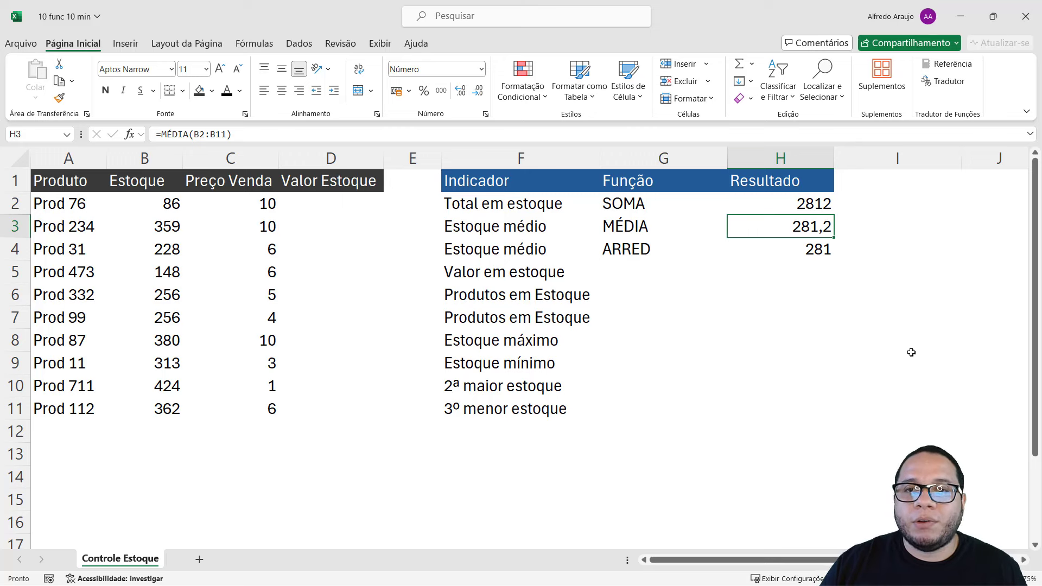
Format the Preço Venda and Valor Estoque cells C2:D11 as R$ accounting values with no decimal places.
{"action": "left_click", "coordinate": [619, 273]}
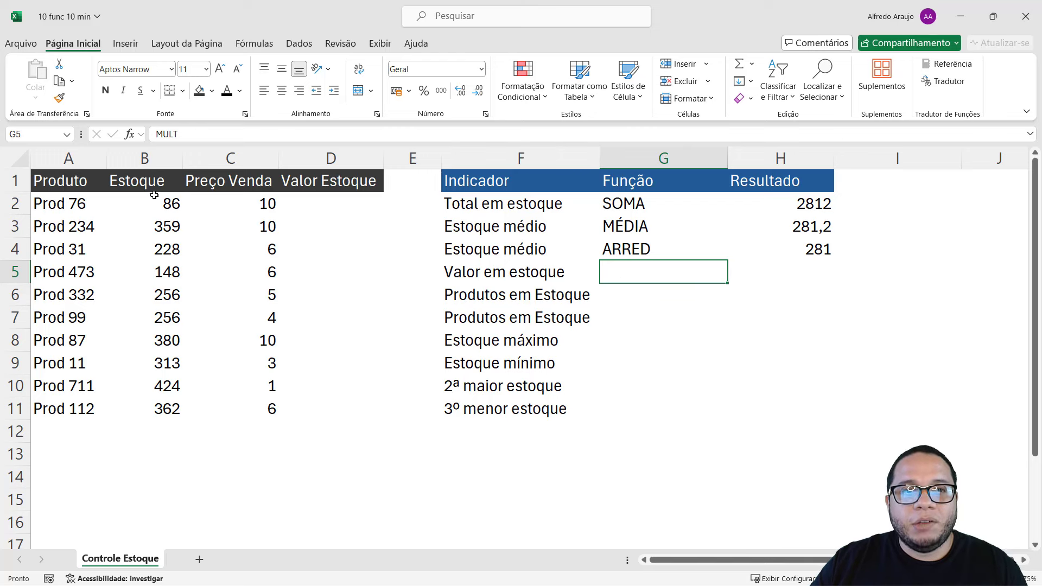
{"action": "left_click_drag", "start_coordinate": [150, 202], "coordinate": [145, 416]}
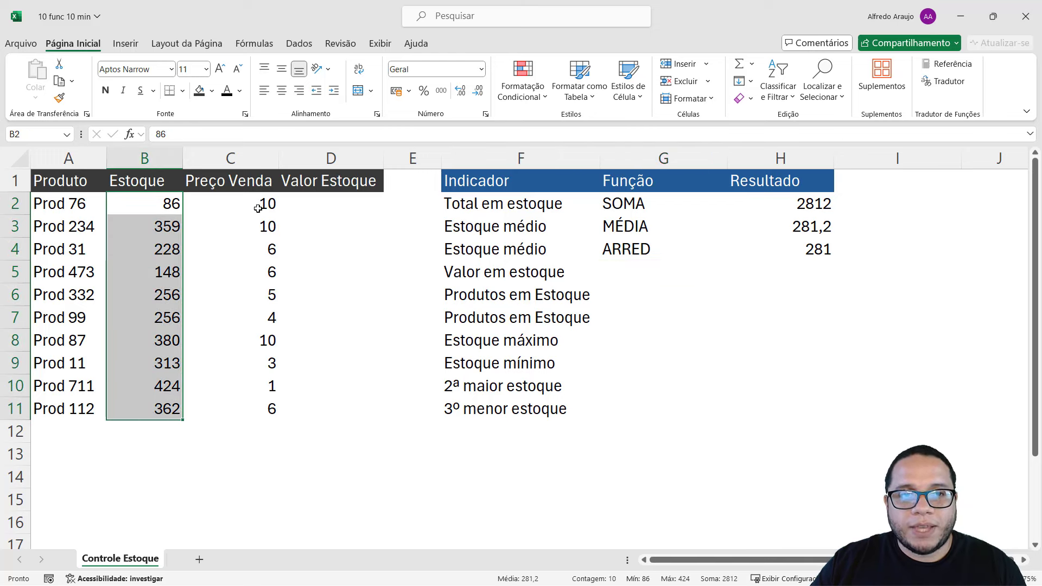
{"action": "mouse_move", "coordinate": [261, 205]}
{"action": "left_mouse_down"}
{"action": "mouse_move", "coordinate": [357, 419]}
{"action": "mouse_move", "coordinate": [267, 194]}
{"action": "mouse_move", "coordinate": [269, 205]}
{"action": "left_mouse_up"}
{"action": "left_click", "coordinate": [396, 91]}
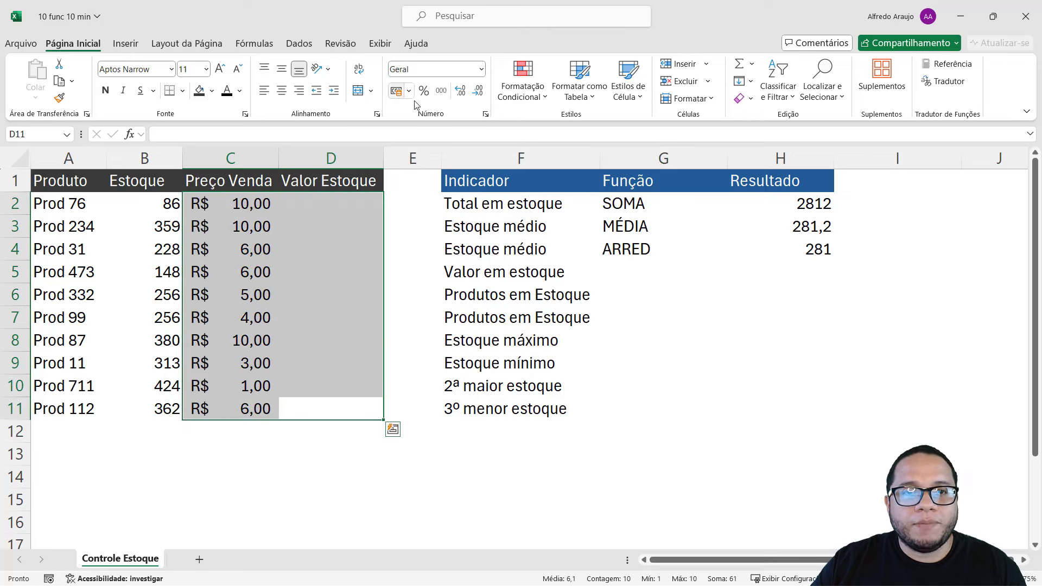
{"action": "left_click", "coordinate": [478, 90]}
{"action": "left_click", "coordinate": [478, 90]}
{"action": "left_click", "coordinate": [289, 291]}
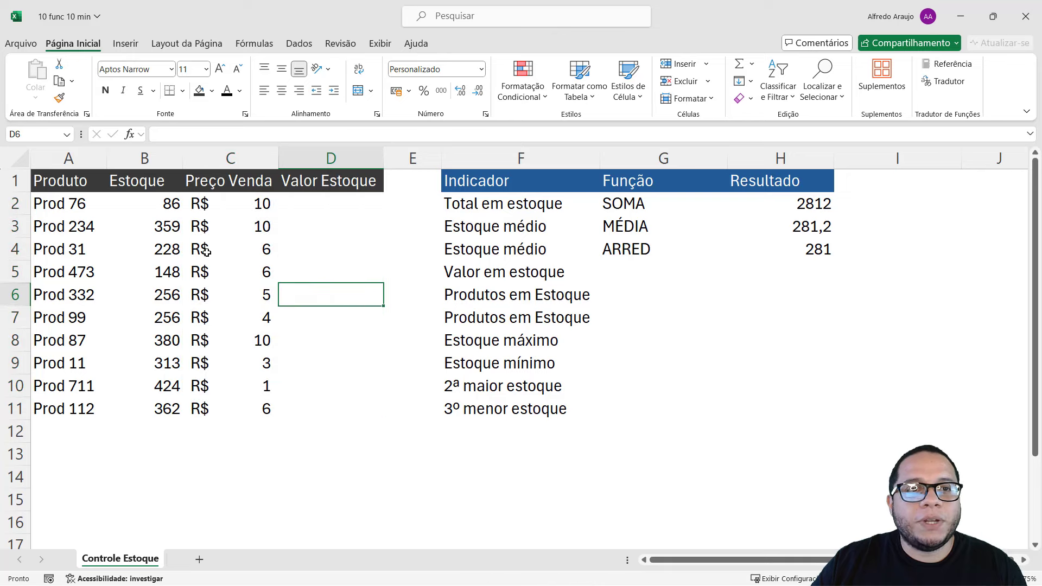
Examine the stock quantity in B2 and sale price in C2 as the factors for the stock value in D2.
{"action": "left_click", "coordinate": [152, 201]}
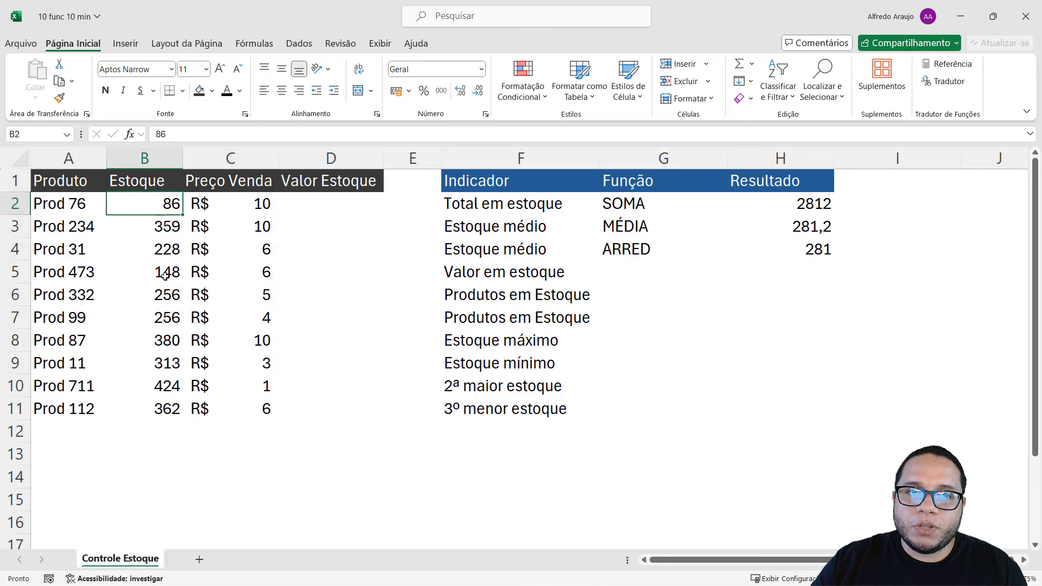
{"action": "left_click", "coordinate": [243, 204]}
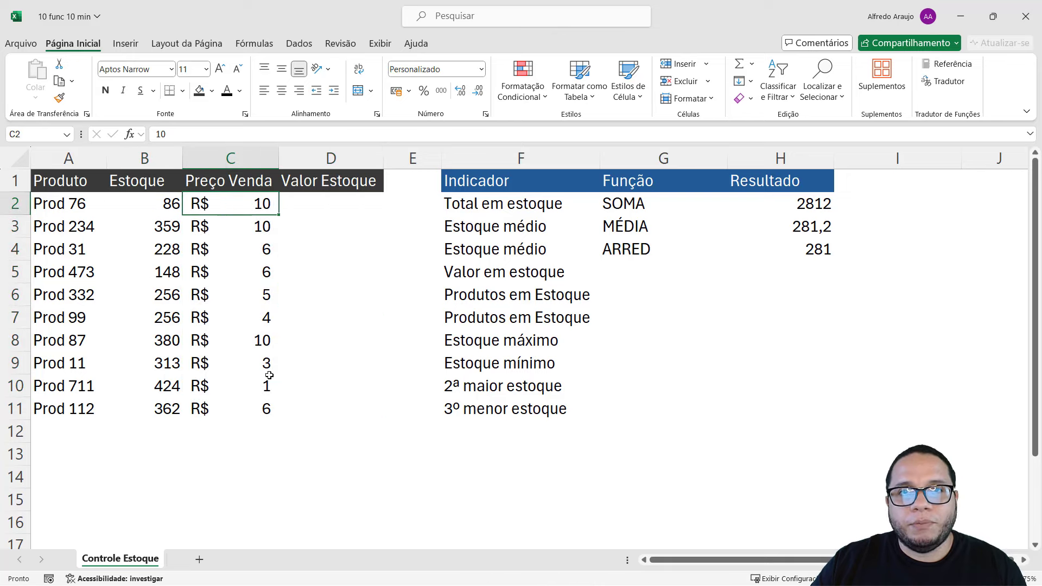
{"action": "left_click", "coordinate": [163, 197]}
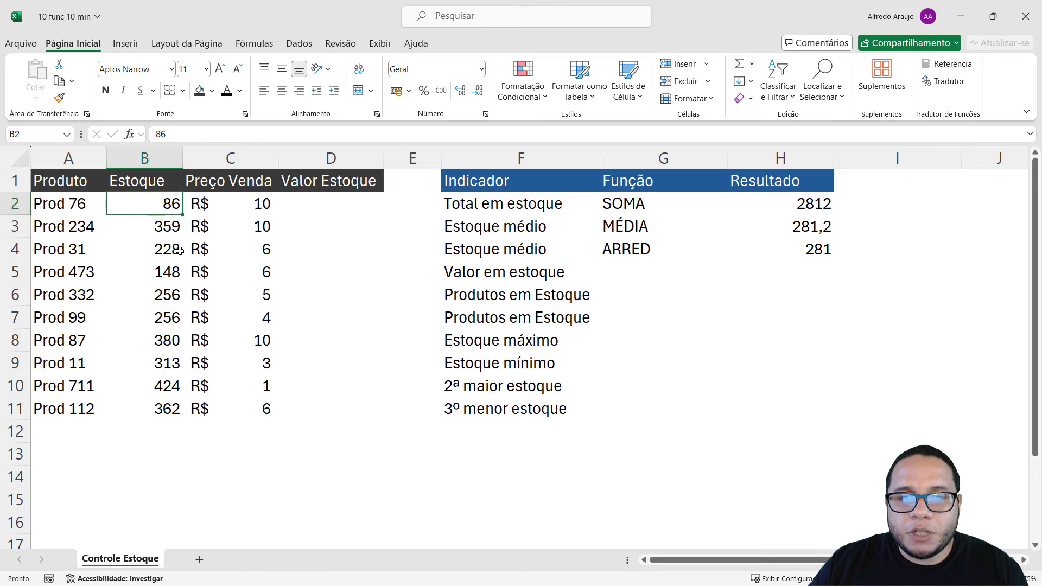
{"action": "left_click", "coordinate": [245, 205]}
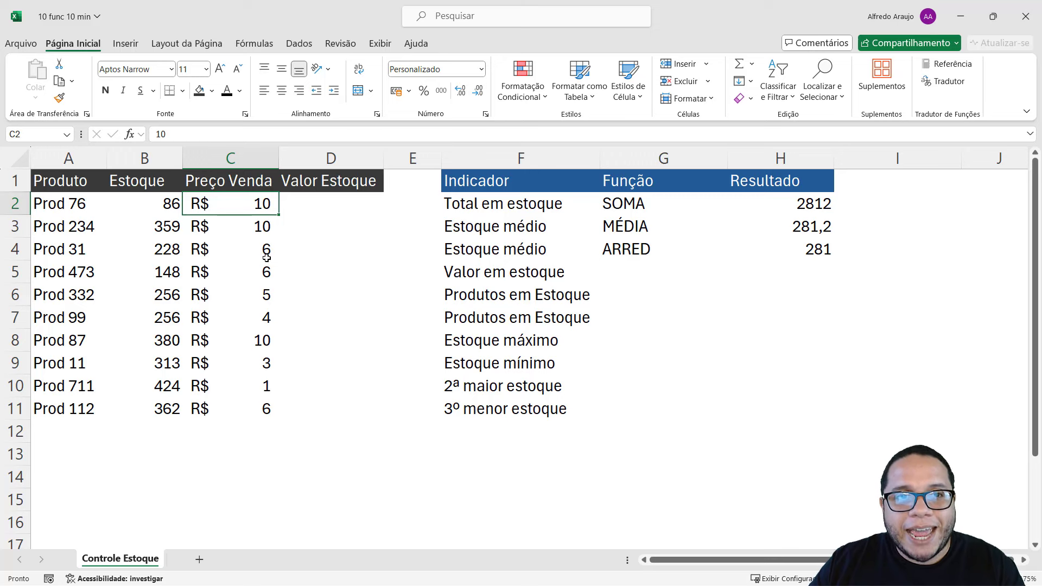
{"action": "left_click", "coordinate": [167, 203]}
{"action": "left_click", "coordinate": [228, 203]}
{"action": "left_click", "coordinate": [321, 205]}
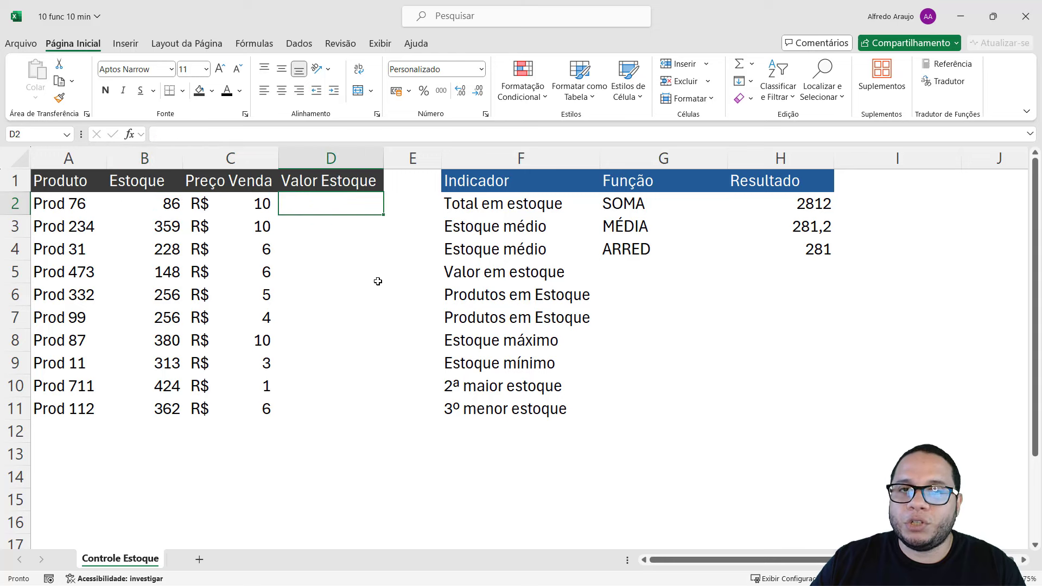
Reveal the hidden MULT label in G5 with black font color and enter =MULT(B2;C2) in D2.
{"action": "left_click", "coordinate": [623, 273]}
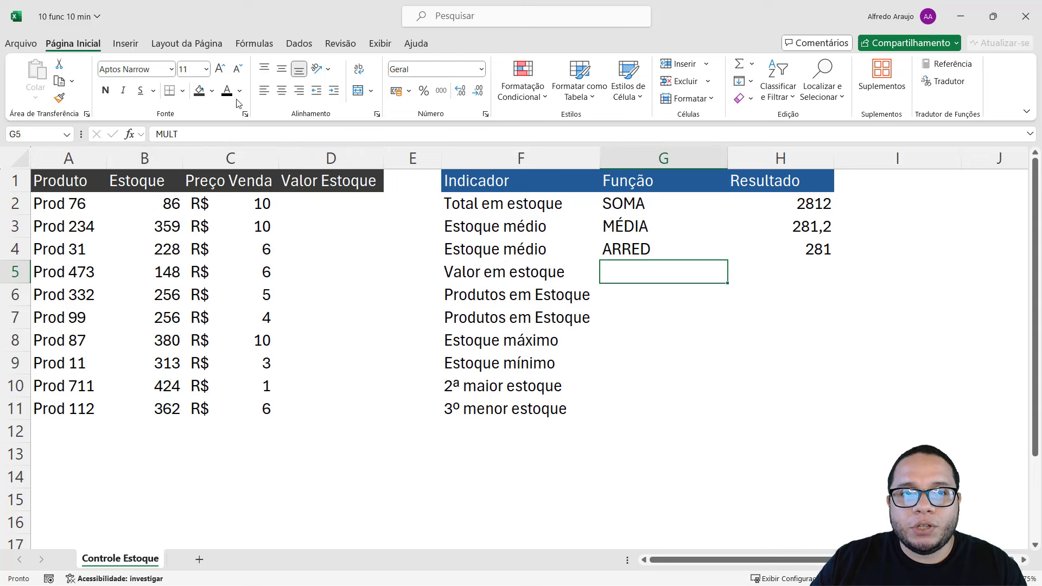
{"action": "left_click", "coordinate": [306, 211]}
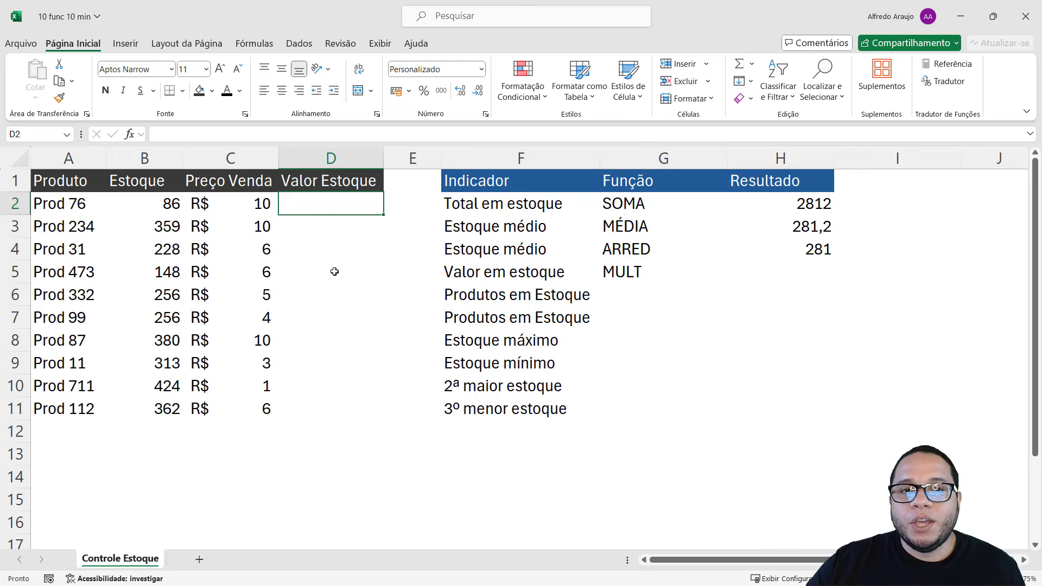
{"action": "left_click_drag", "start_coordinate": [319, 203], "coordinate": [315, 405]}
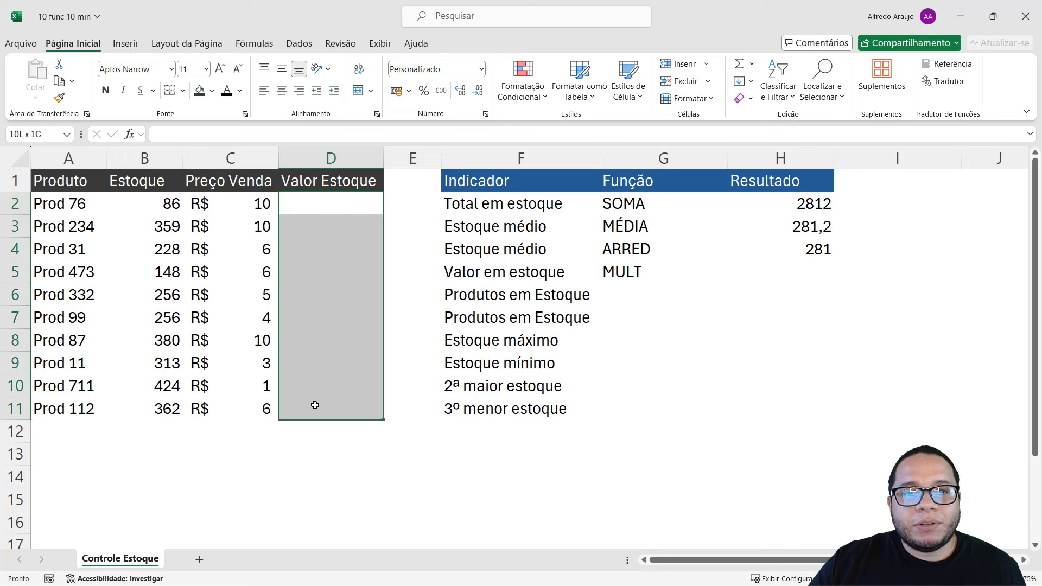
{"action": "left_click", "coordinate": [331, 198]}
{"action": "type", "text": "=mult"}
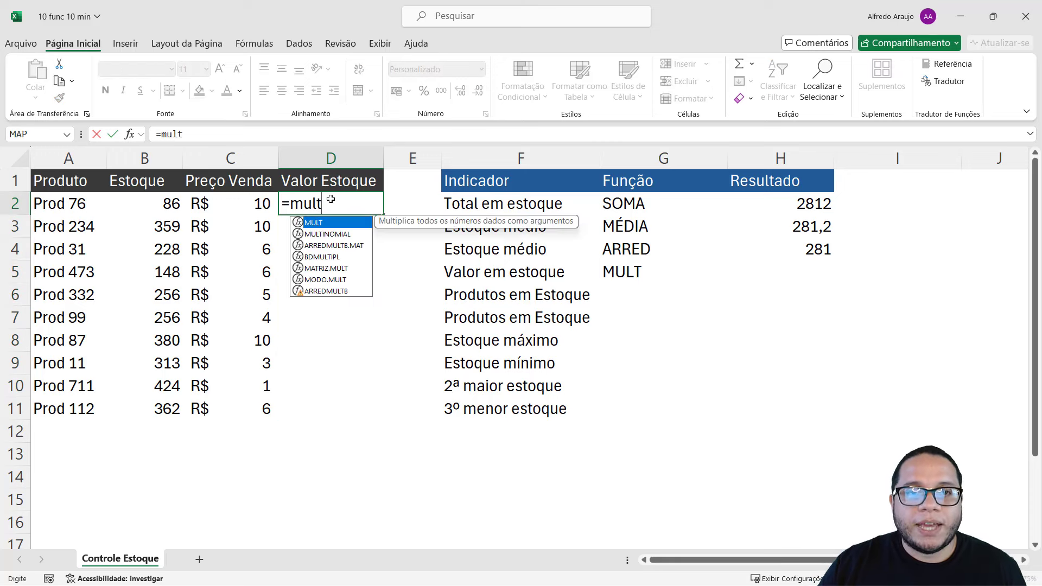
{"action": "key", "text": "Tab"}
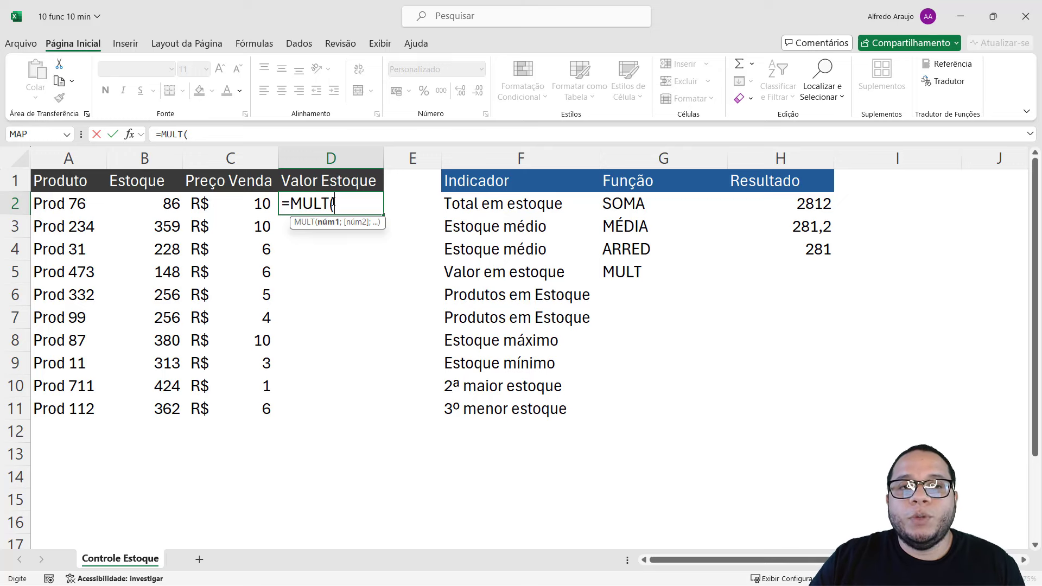
{"action": "left_click", "coordinate": [165, 203]}
{"action": "type", "text": ";"}
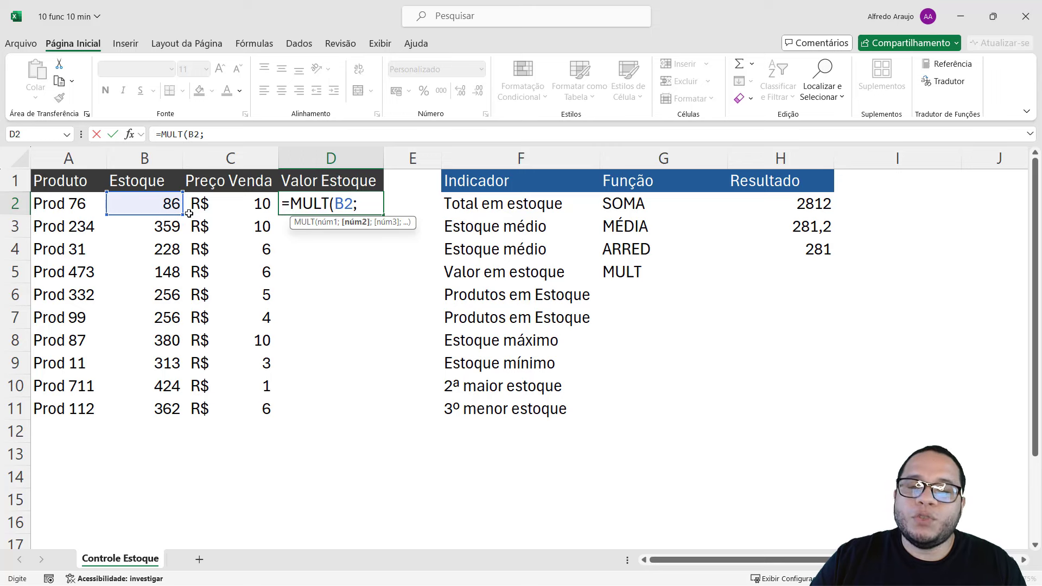
{"action": "left_click", "coordinate": [230, 209]}
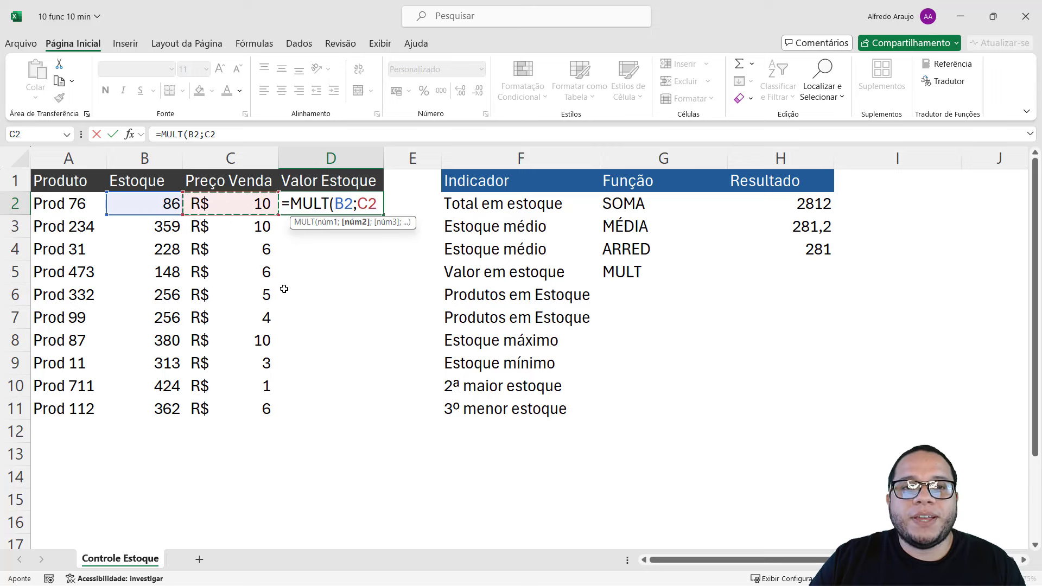
{"action": "key", "text": "Return"}
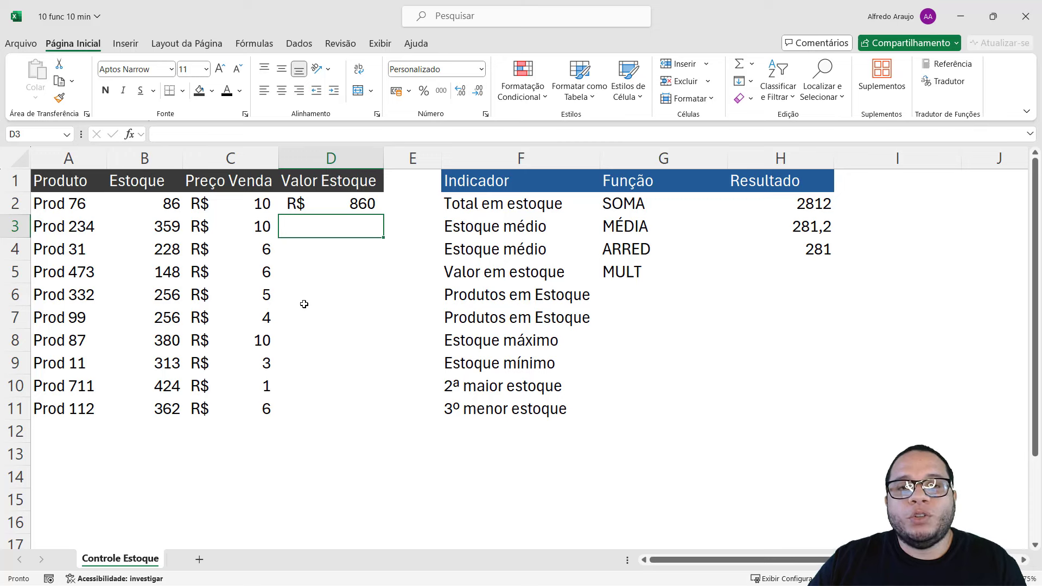
Check the D2 stock value against B2 and C2, and fill its MULT formula down through D11.
{"action": "left_click", "coordinate": [169, 202]}
{"action": "left_click", "coordinate": [227, 203]}
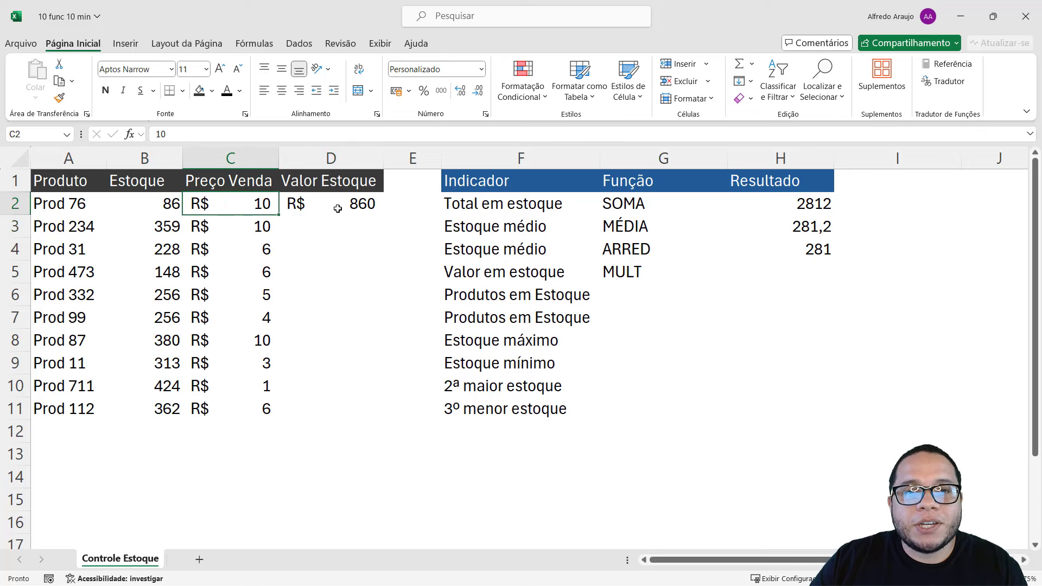
{"action": "left_click", "coordinate": [338, 209]}
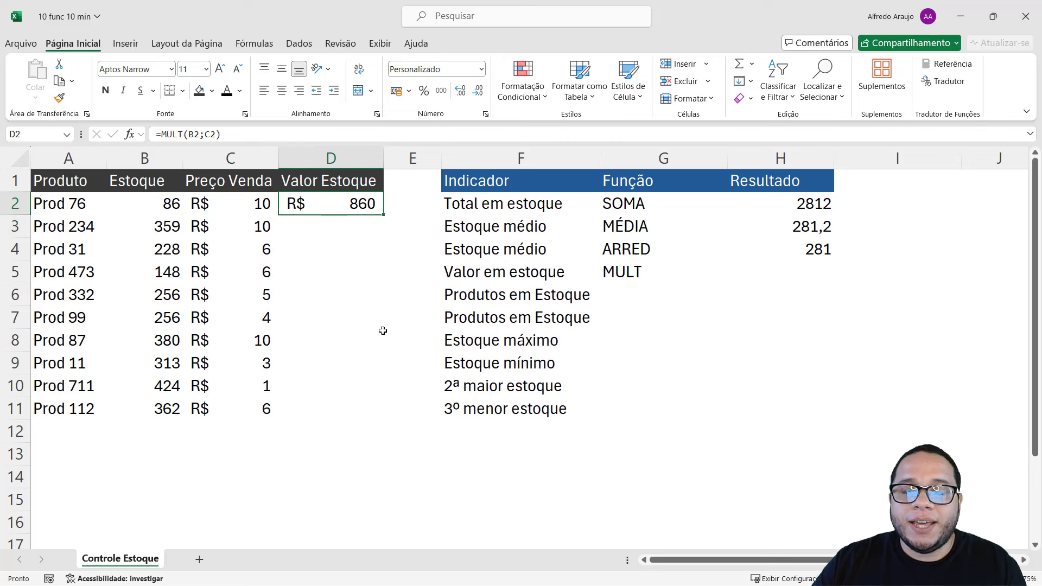
{"action": "left_click_drag", "start_coordinate": [298, 205], "coordinate": [66, 200]}
{"action": "left_click", "coordinate": [350, 207]}
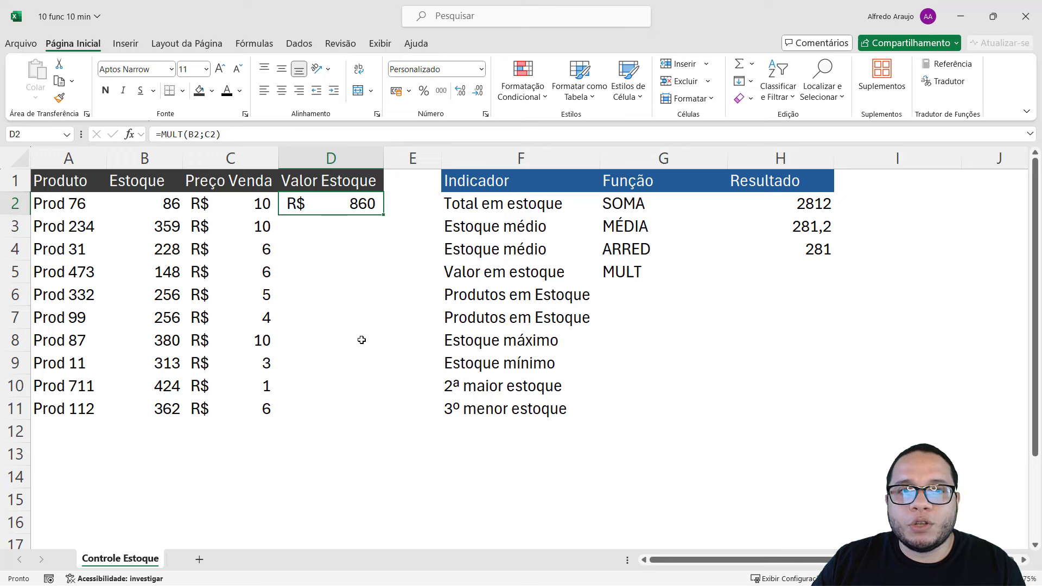
{"action": "left_click_drag", "start_coordinate": [384, 217], "coordinate": [369, 416]}
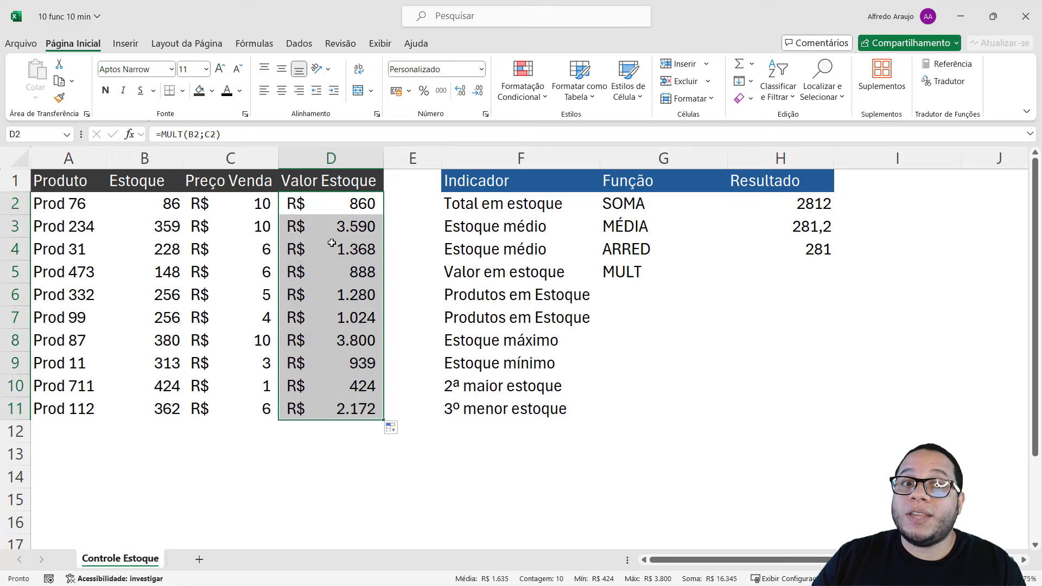
Review the filled stock values in rows 3 and 4 against each product's stock and sale price.
{"action": "left_click", "coordinate": [349, 226]}
{"action": "left_click_drag", "start_coordinate": [349, 226], "coordinate": [87, 224]}
{"action": "left_click_drag", "start_coordinate": [335, 255], "coordinate": [82, 251]}
{"action": "left_click", "coordinate": [346, 284]}
Total the stock values in the Valor em estoque result cell H5 with =SOMA(D2:D11).
{"action": "left_click", "coordinate": [741, 271]}
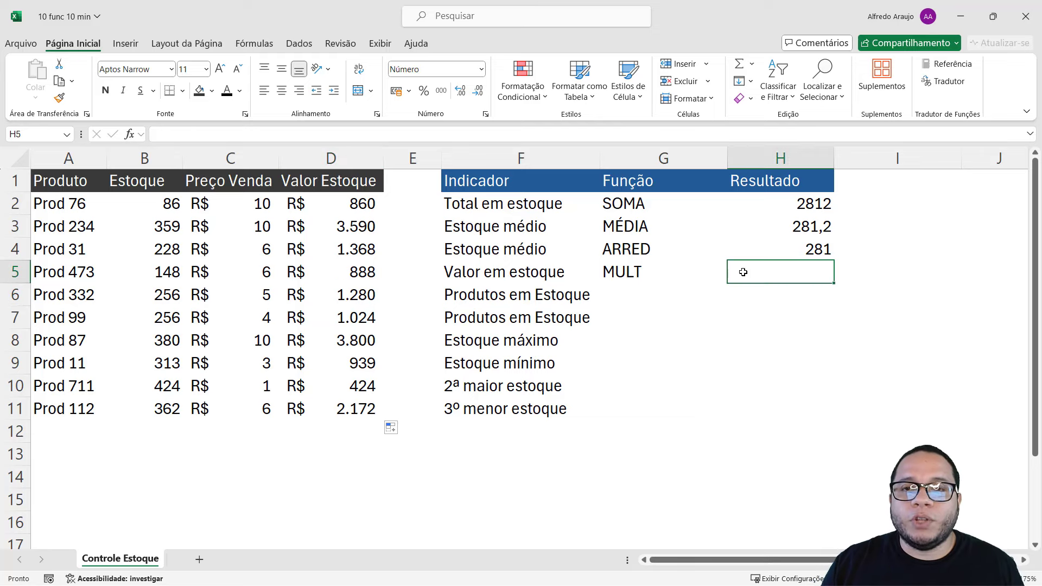
{"action": "type", "text": "=soma"}
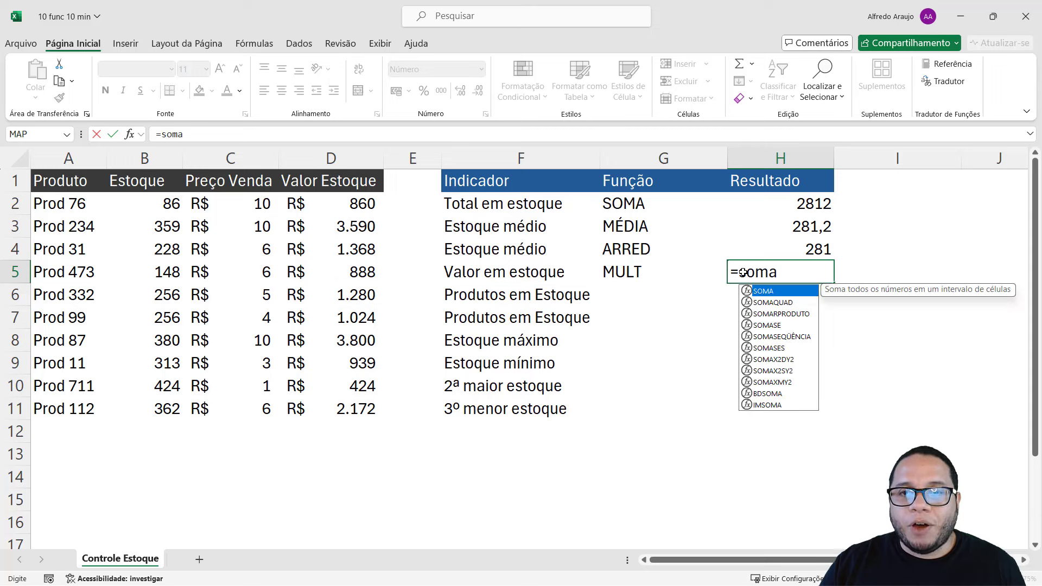
{"action": "key", "text": "Tab"}
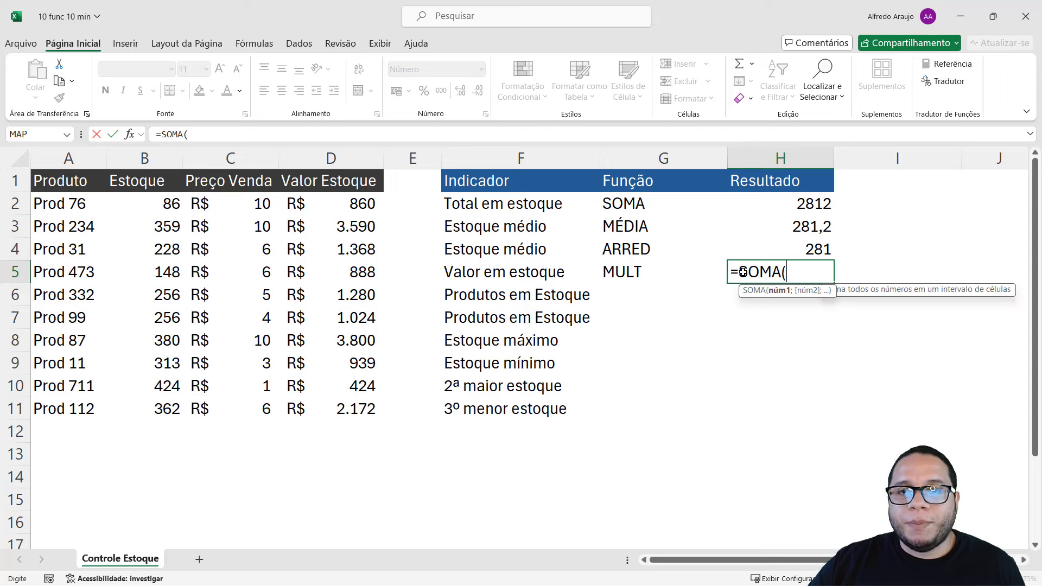
{"action": "left_click_drag", "start_coordinate": [363, 204], "coordinate": [370, 409]}
{"action": "key", "text": "Return"}
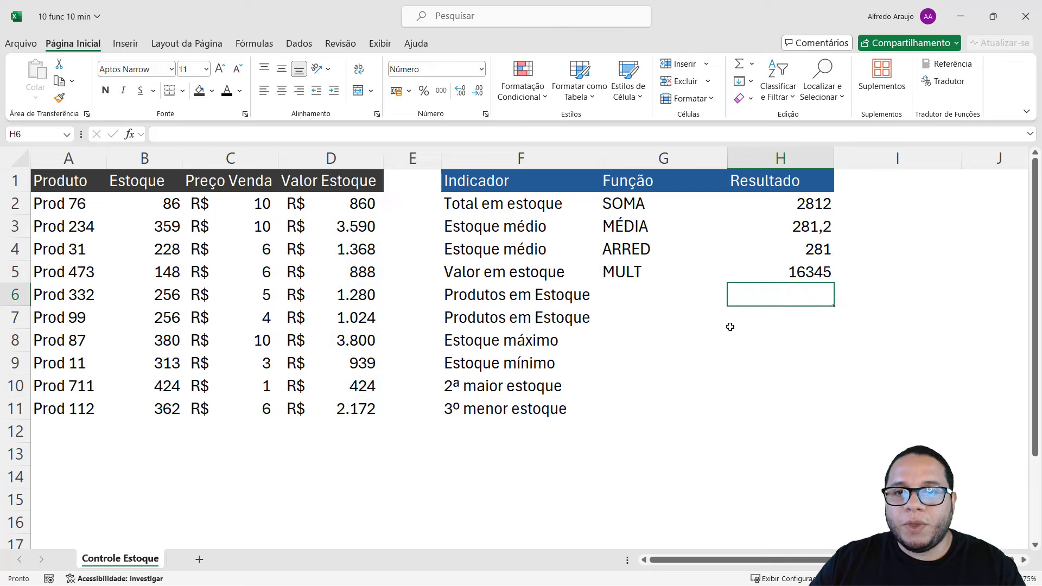
Format the total in H5 as accounting currency in R$ with no decimal places.
{"action": "left_click", "coordinate": [808, 272]}
{"action": "left_click", "coordinate": [395, 89]}
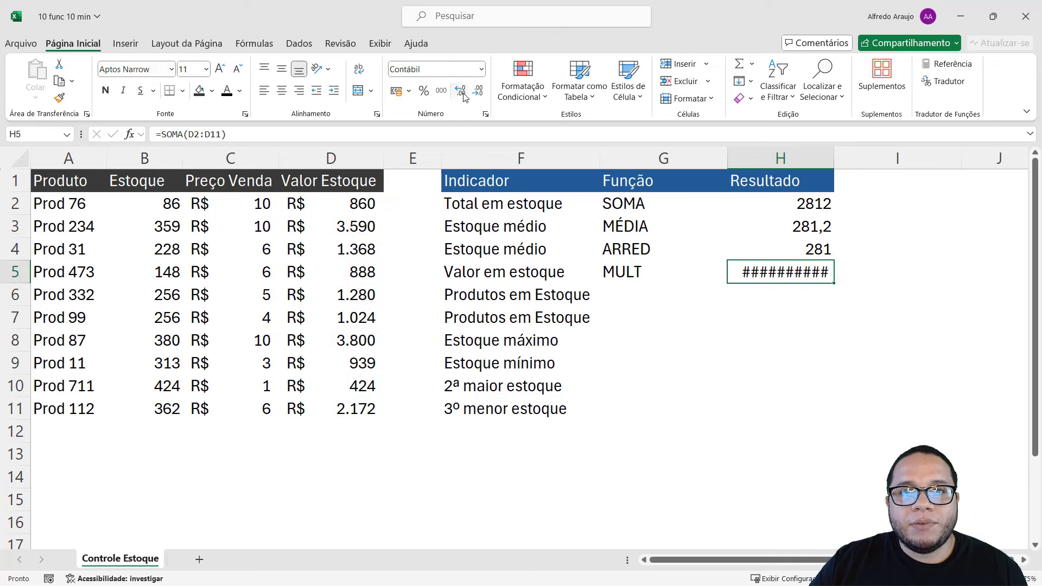
{"action": "left_click", "coordinate": [478, 90]}
{"action": "left_click", "coordinate": [478, 90]}
{"action": "left_click", "coordinate": [730, 334]}
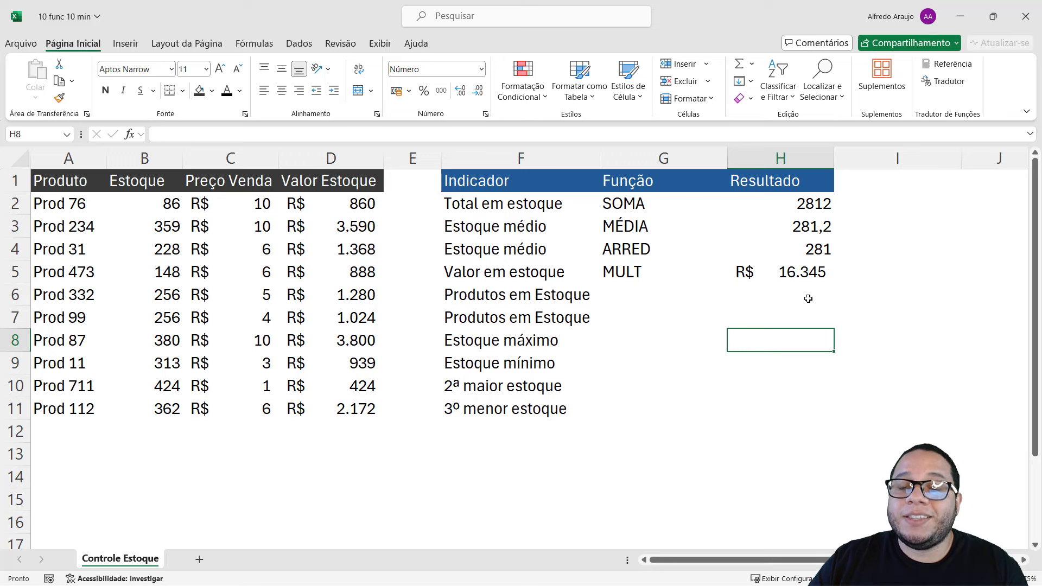
{"action": "left_click", "coordinate": [801, 265]}
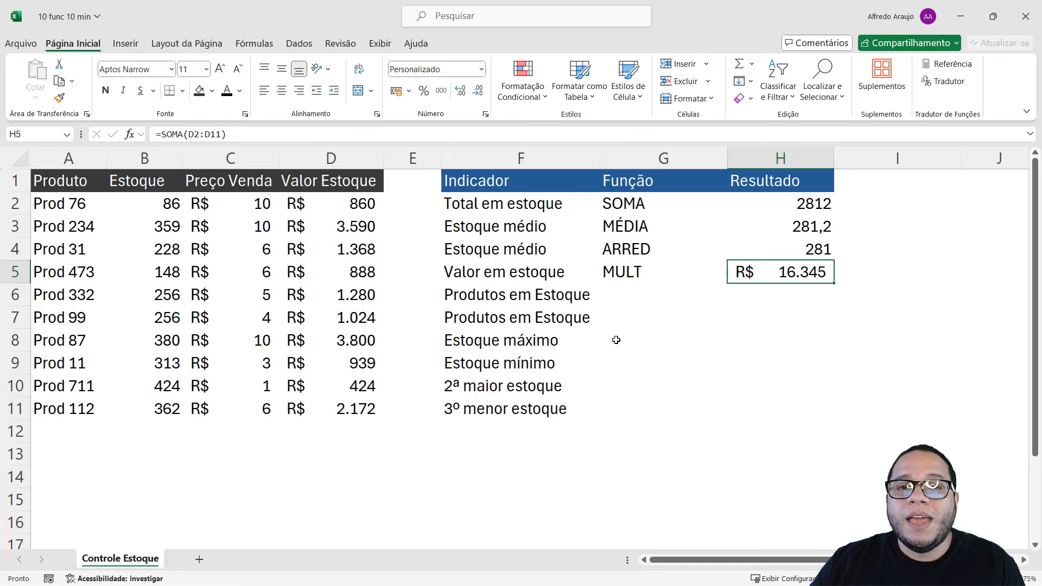
Reveal the hidden function labels in G6:G7 with black font color and enter =CONT.VALORES(A2:A11) in H6.
{"action": "left_click_drag", "start_coordinate": [623, 288], "coordinate": [565, 314]}
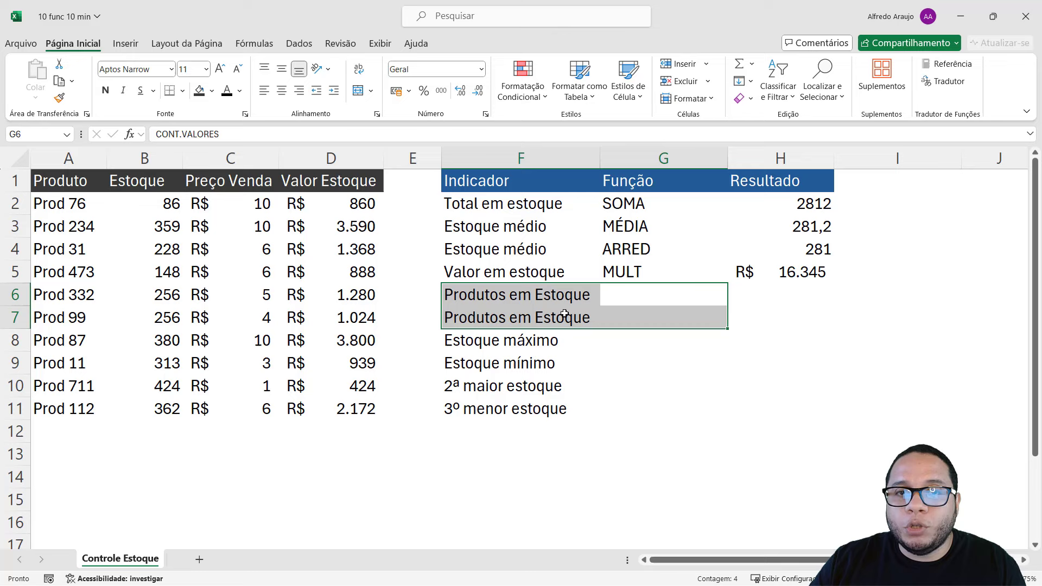
{"action": "left_click", "coordinate": [228, 89]}
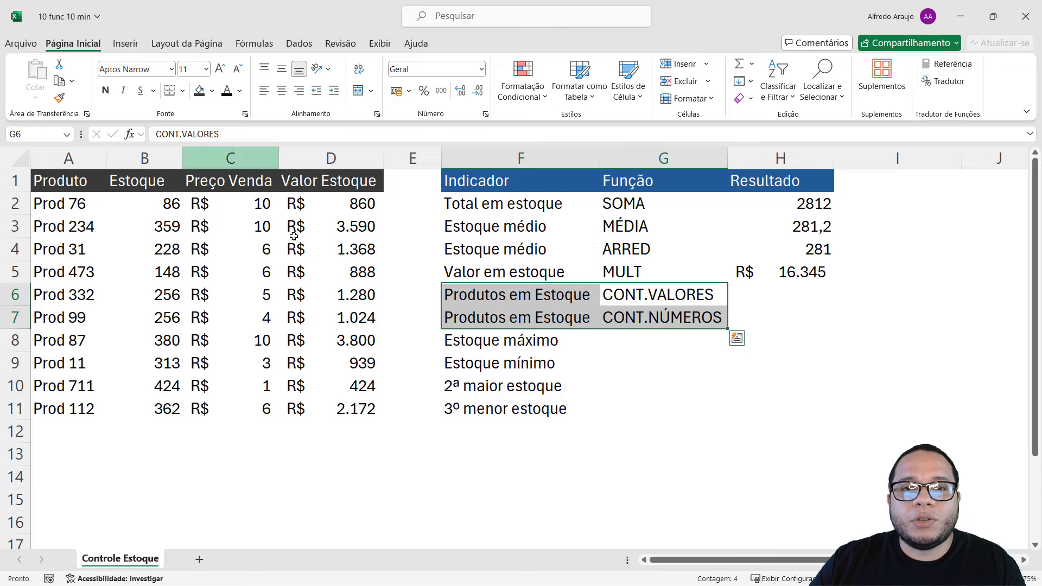
{"action": "left_click", "coordinate": [762, 299]}
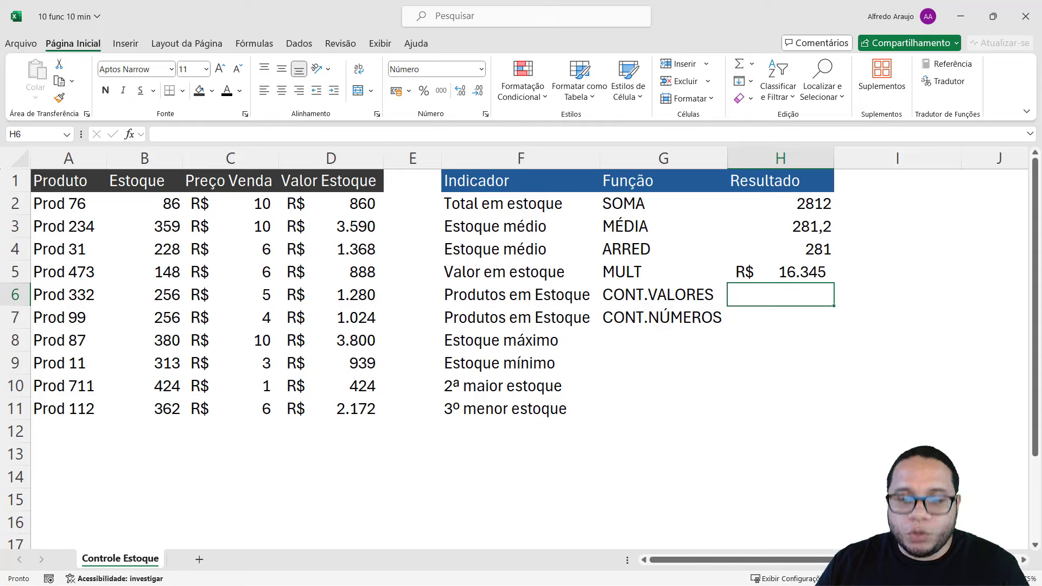
{"action": "type", "text": "=cont"}
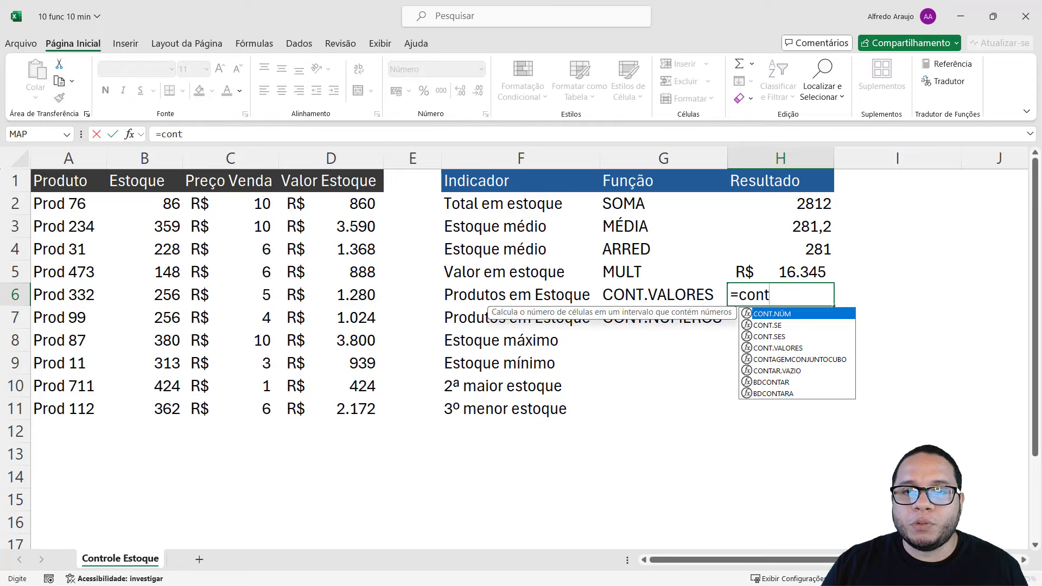
{"action": "key", "text": "Down"}
{"action": "key", "text": "Down"}
{"action": "key", "text": "Down"}
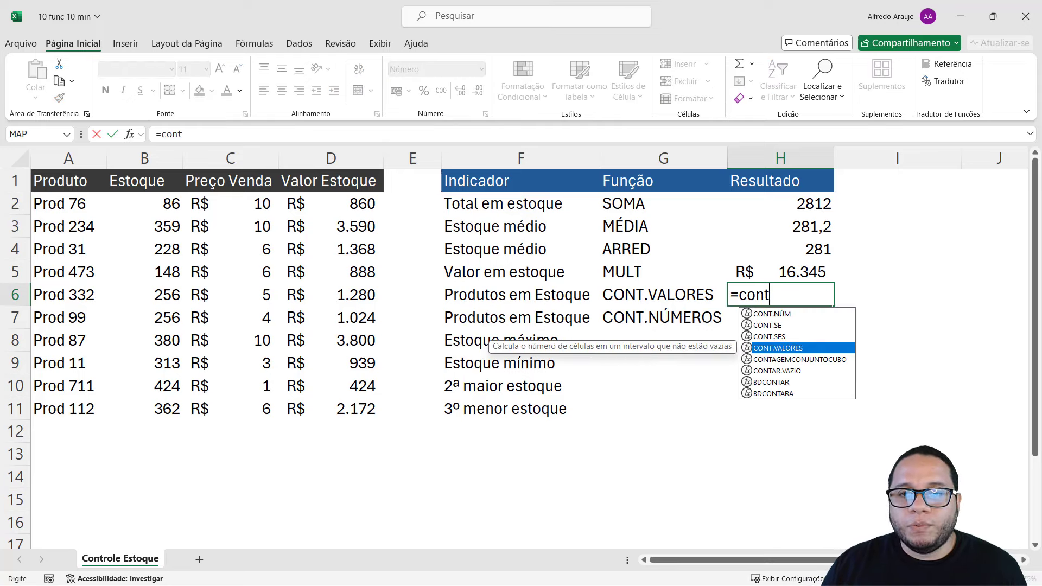
{"action": "key", "text": "Tab"}
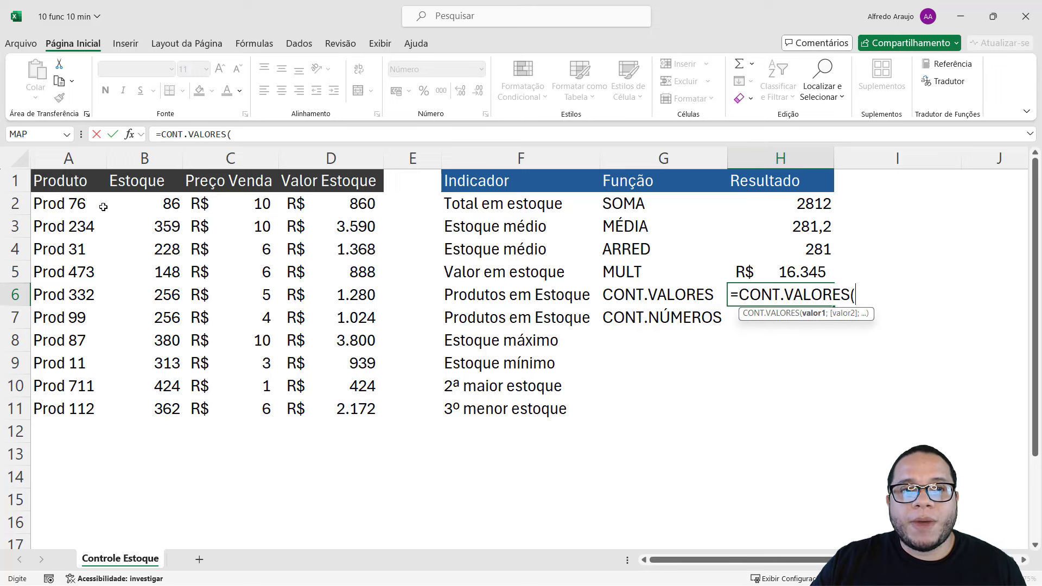
{"action": "left_click_drag", "start_coordinate": [84, 202], "coordinate": [76, 414]}
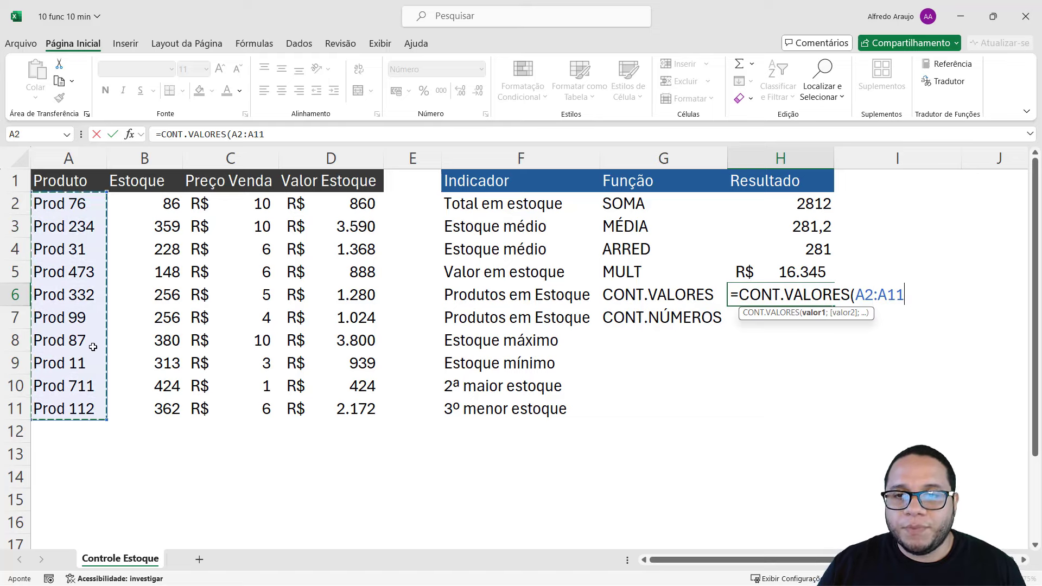
{"action": "key", "text": "Return"}
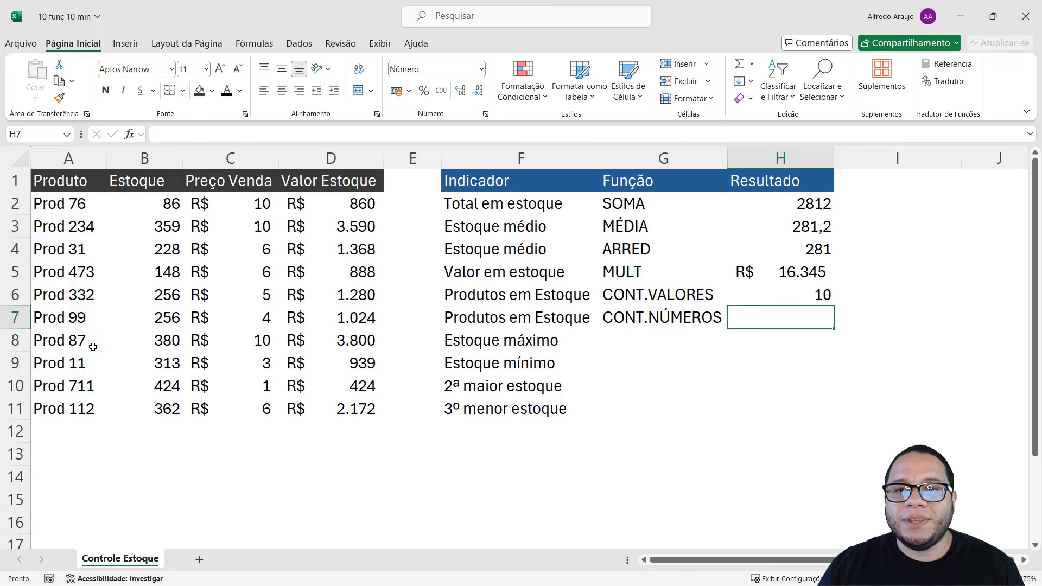
Review the CONT.VALORES formula in H6 and the product range it counts.
{"action": "double_click", "coordinate": [812, 293]}
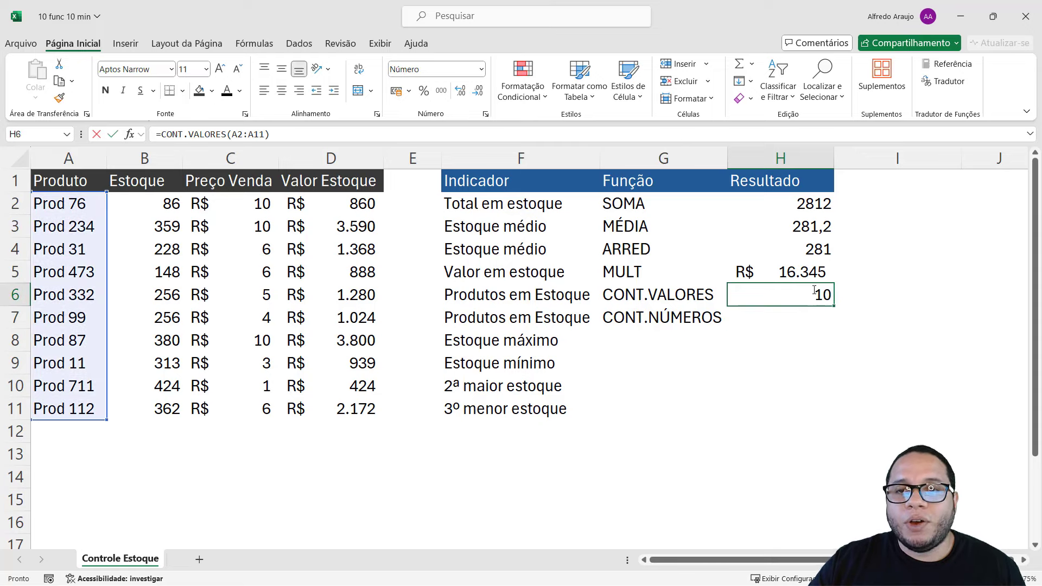
{"action": "left_click_drag", "start_coordinate": [739, 295], "coordinate": [887, 295]}
{"action": "left_click", "coordinate": [861, 294]}
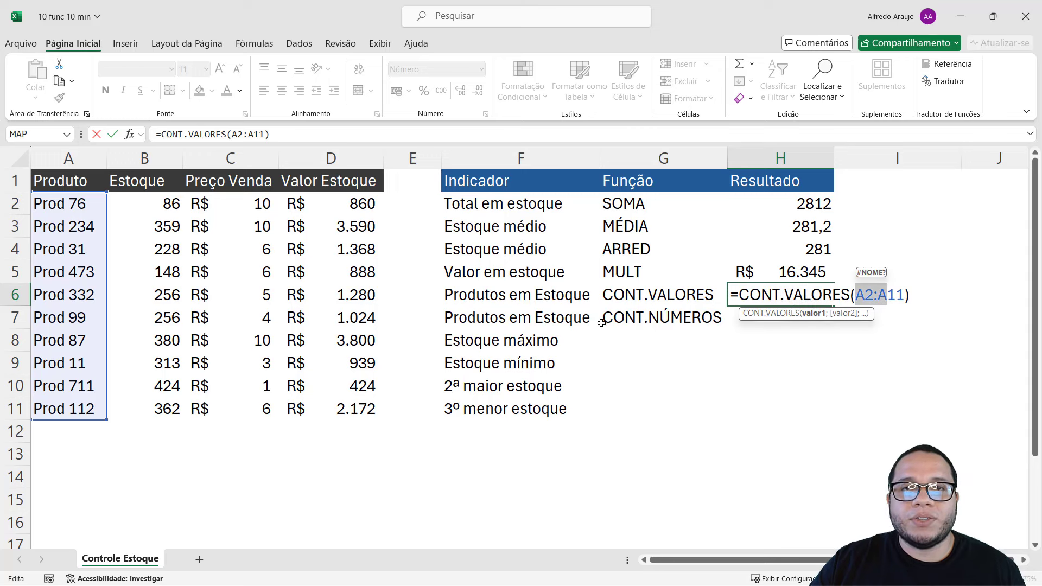
{"action": "key", "text": "Return"}
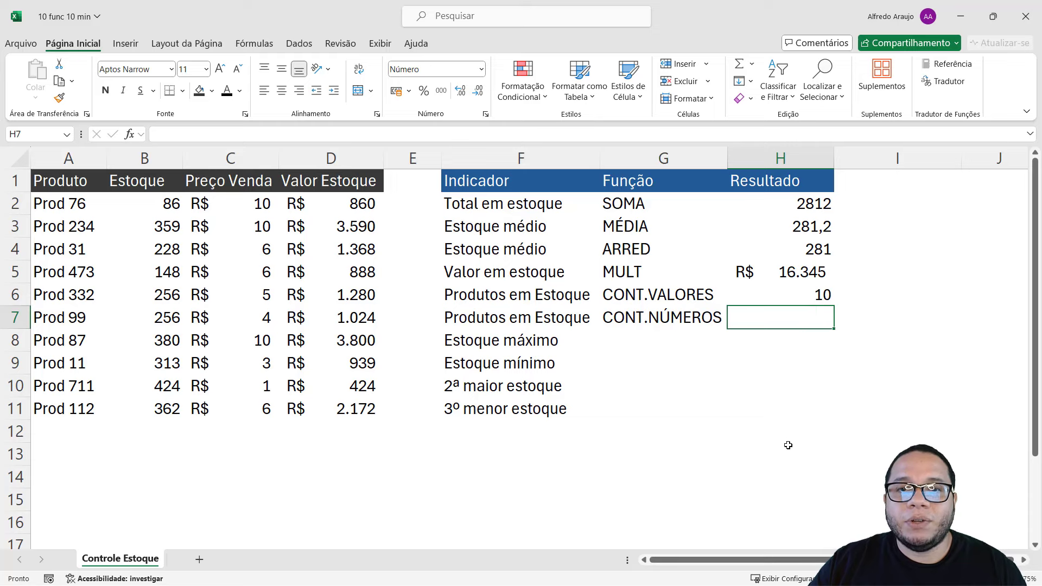
Enter =CONT.NÚM(A2:A11) in H7 to count numeric entries in the product column.
{"action": "type", "text": "=cont."}
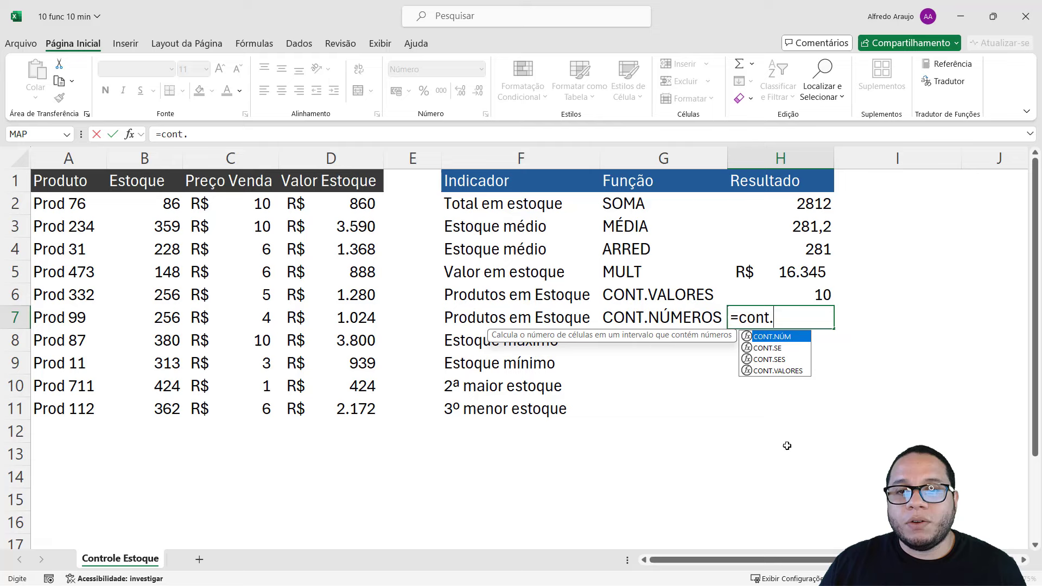
{"action": "key", "text": "Tab"}
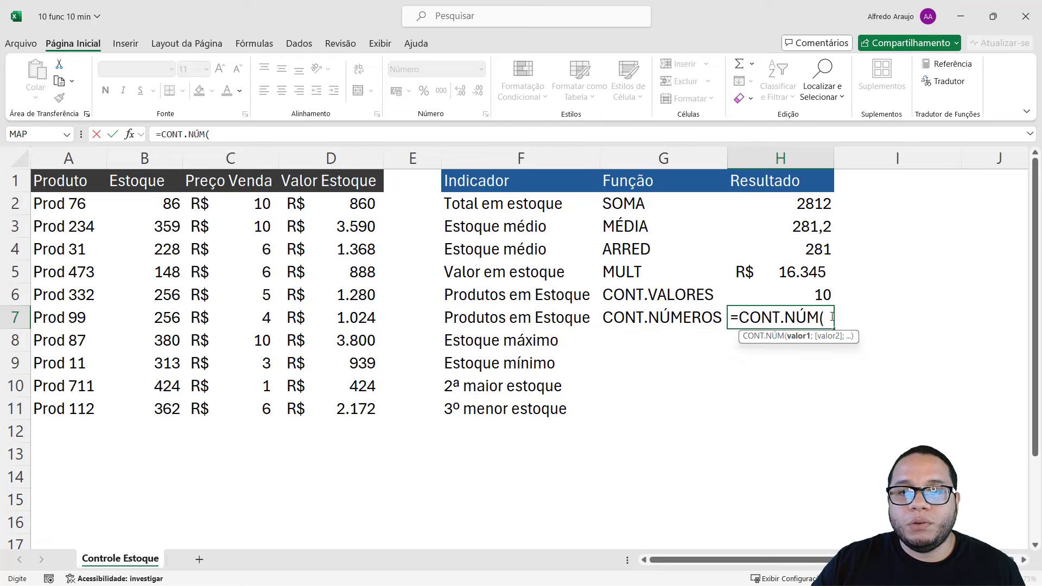
{"action": "left_click_drag", "start_coordinate": [84, 187], "coordinate": [81, 413]}
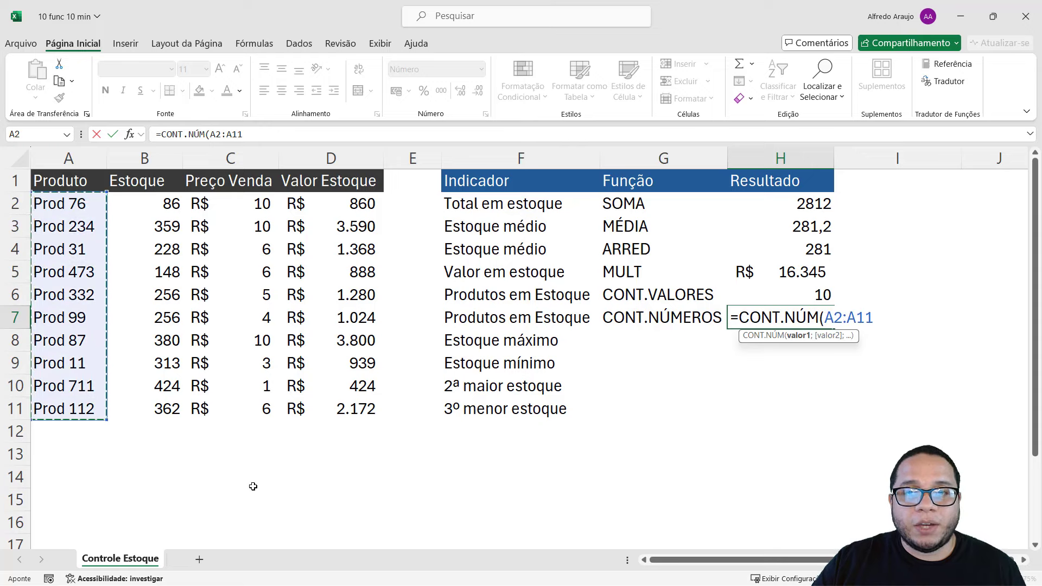
{"action": "key", "text": "Return"}
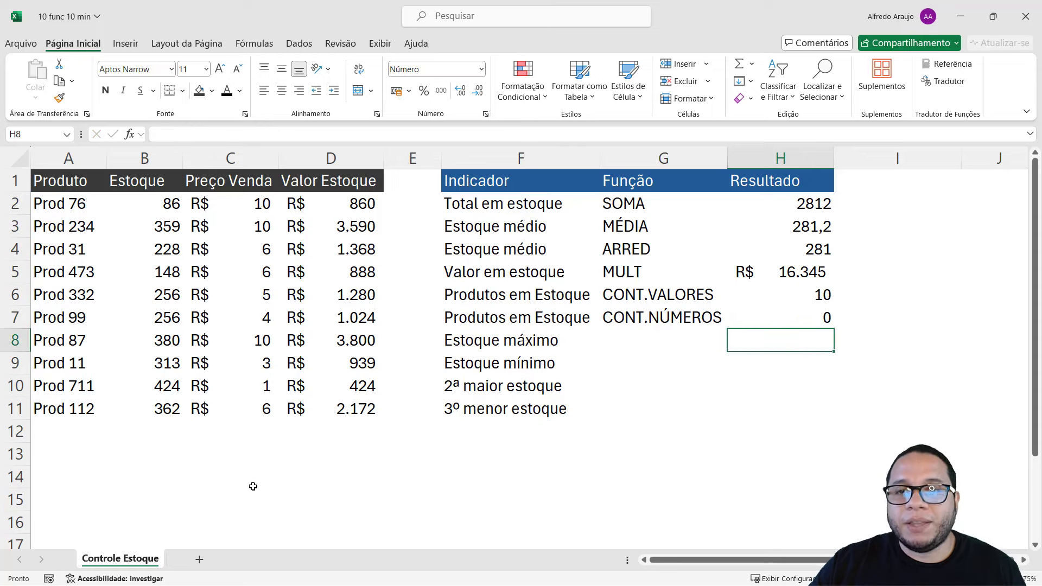
Shorten the function label in G7 to CONT.NÚM so it matches the function used in H7.
{"action": "left_click", "coordinate": [795, 320]}
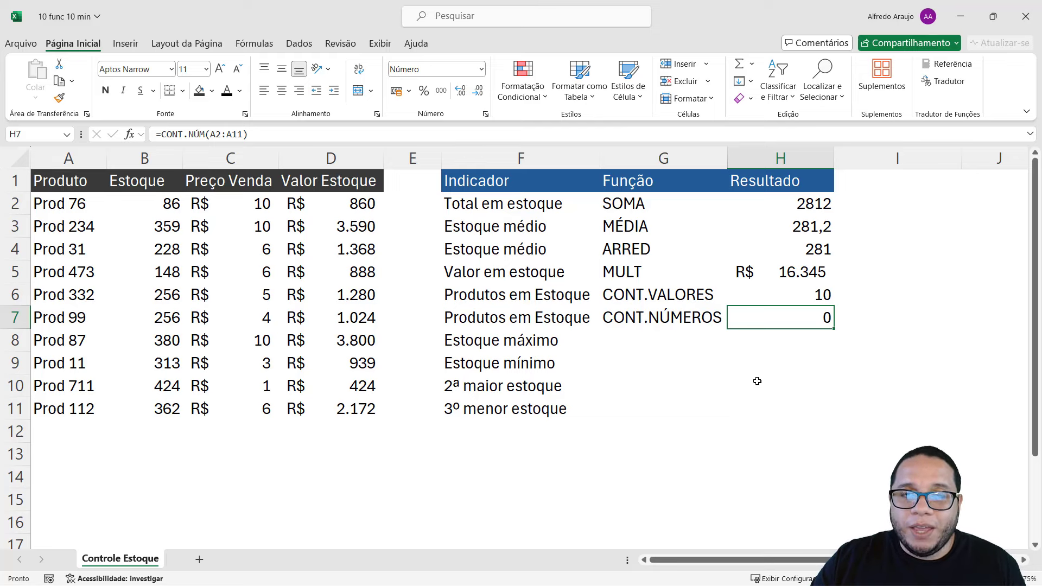
{"action": "double_click", "coordinate": [709, 319]}
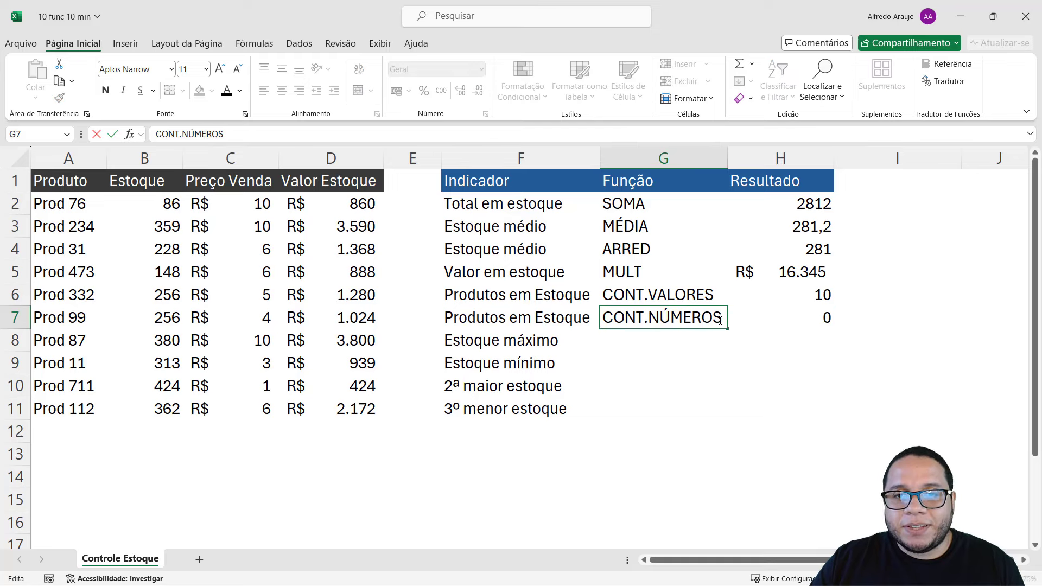
{"action": "key", "text": "BackSpace"}
{"action": "key", "text": "BackSpace"}
{"action": "key", "text": "BackSpace"}
{"action": "key", "text": "BackSpace"}
{"action": "key", "text": "Return"}
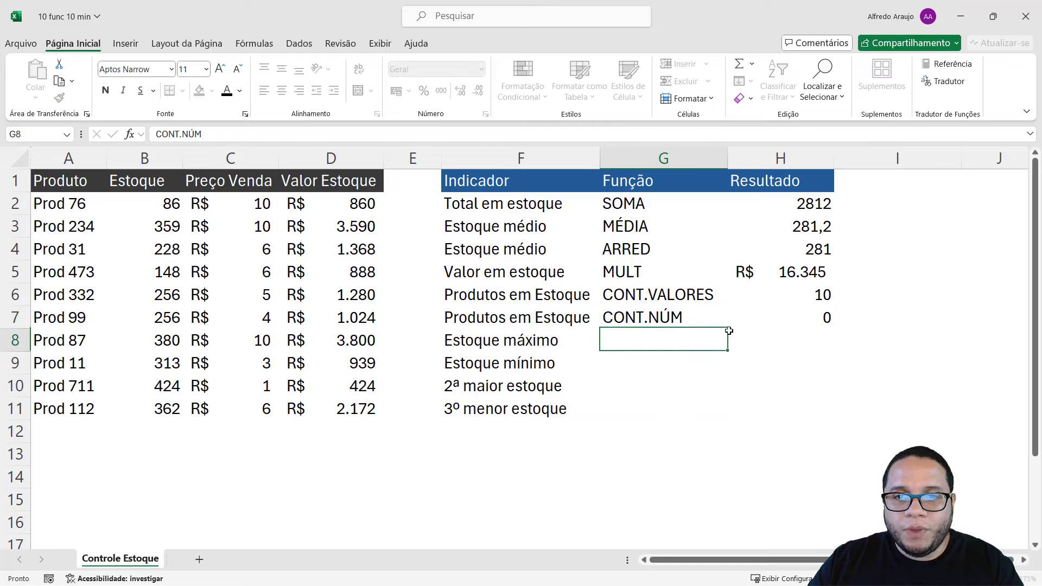
{"action": "left_click", "coordinate": [697, 318]}
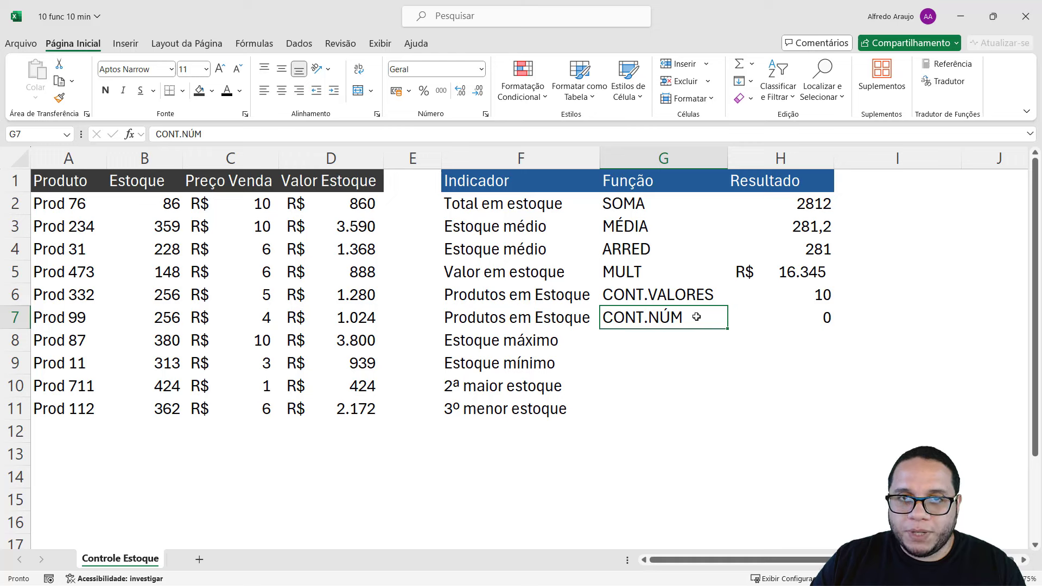
Move the CONT.NÚM range in H7 to the Estoque column, B2:B11.
{"action": "left_click", "coordinate": [672, 293]}
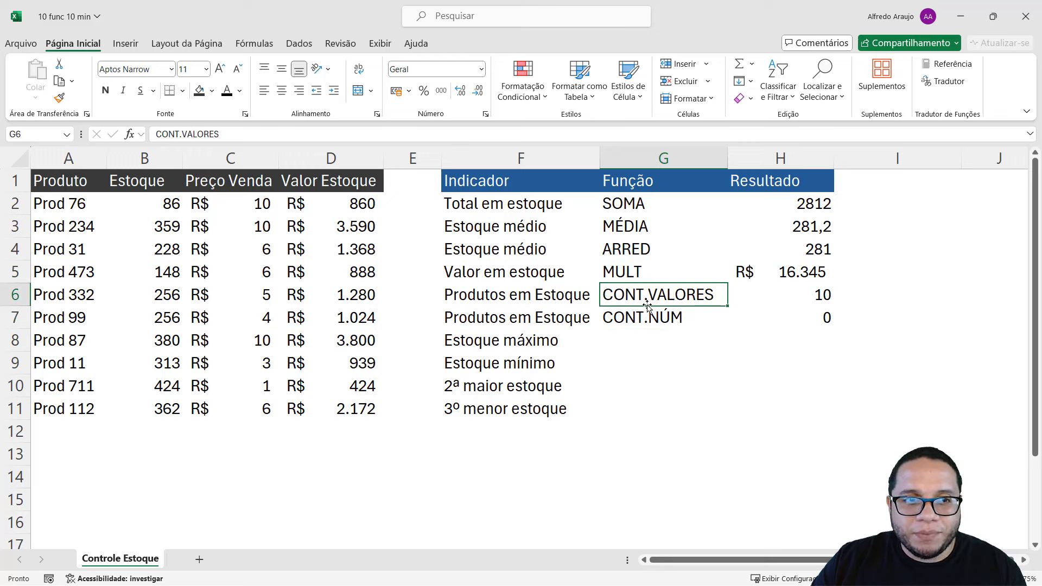
{"action": "left_click", "coordinate": [778, 319]}
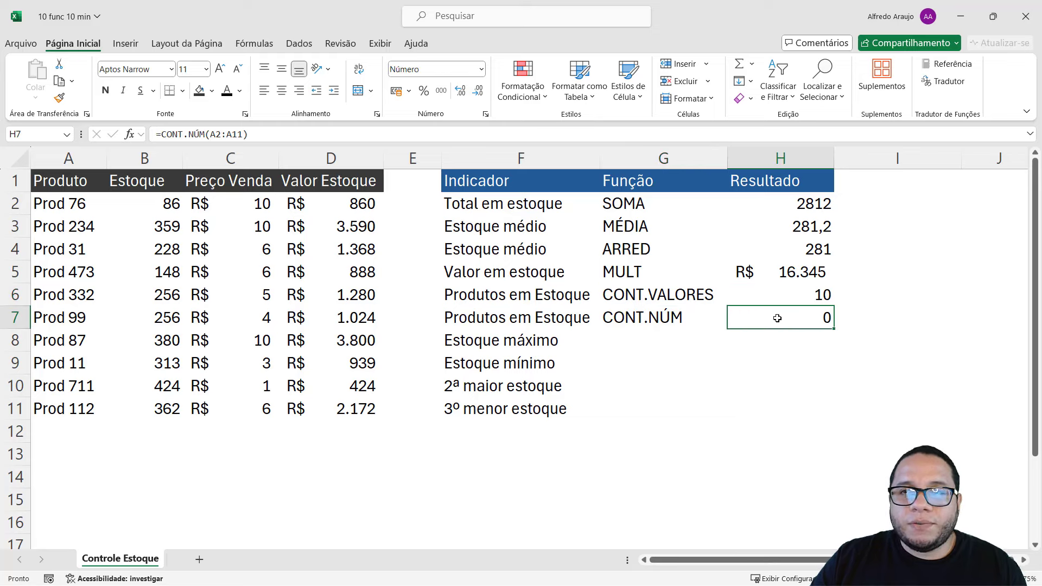
{"action": "double_click", "coordinate": [778, 318]}
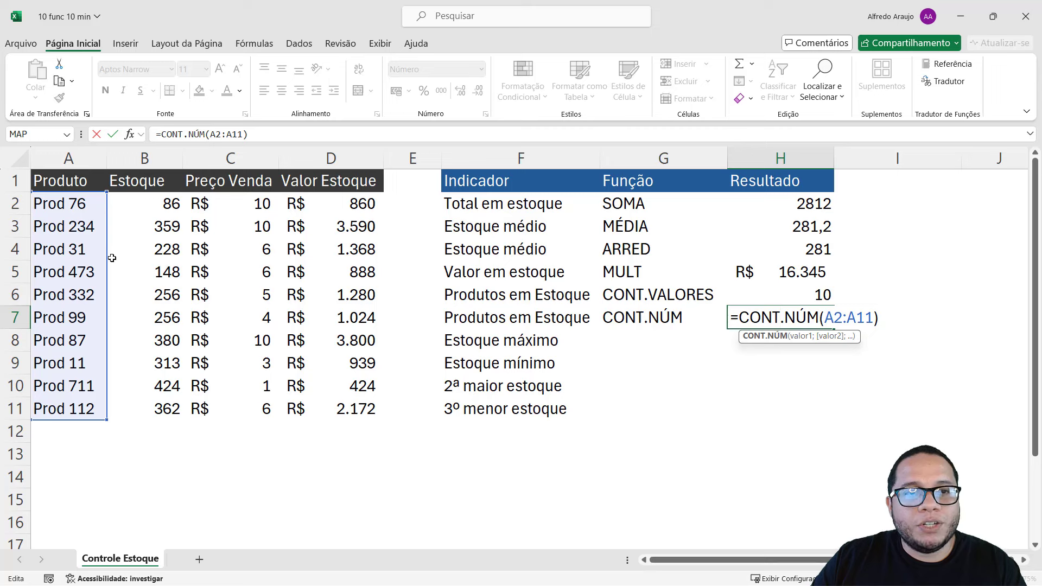
{"action": "left_click_drag", "start_coordinate": [106, 259], "coordinate": [183, 255]}
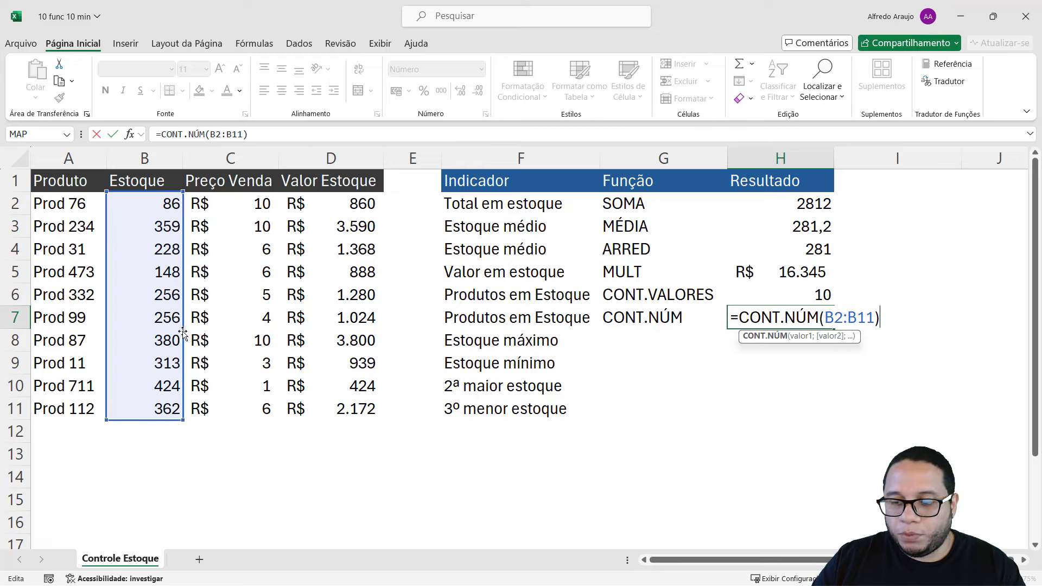
{"action": "key", "text": "Return"}
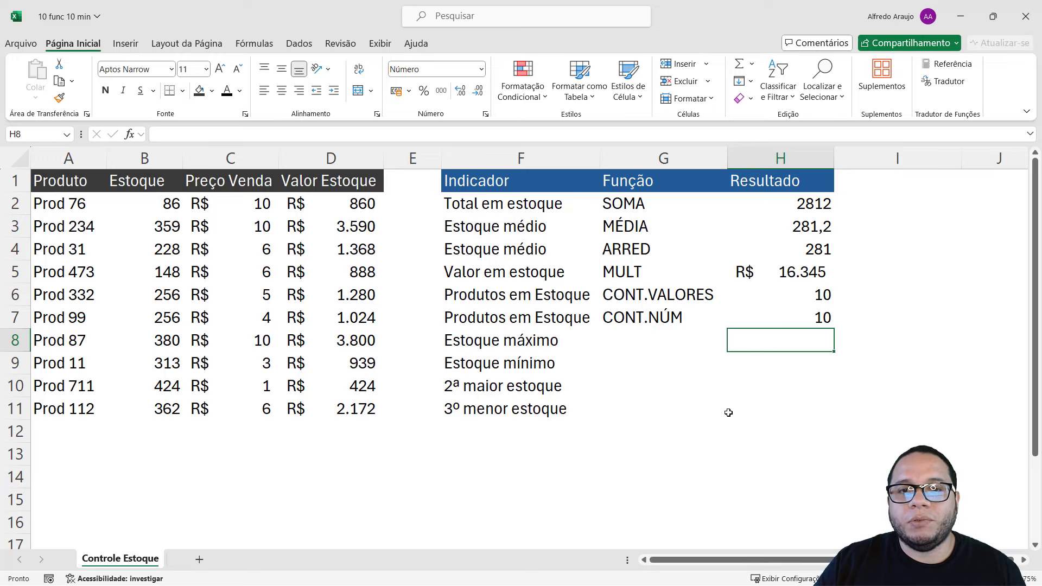
Reveal the hidden MÁXIMO and MÍNIMO labels in G8:G9 with black font color and select result cell H8.
{"action": "left_click", "coordinate": [631, 344]}
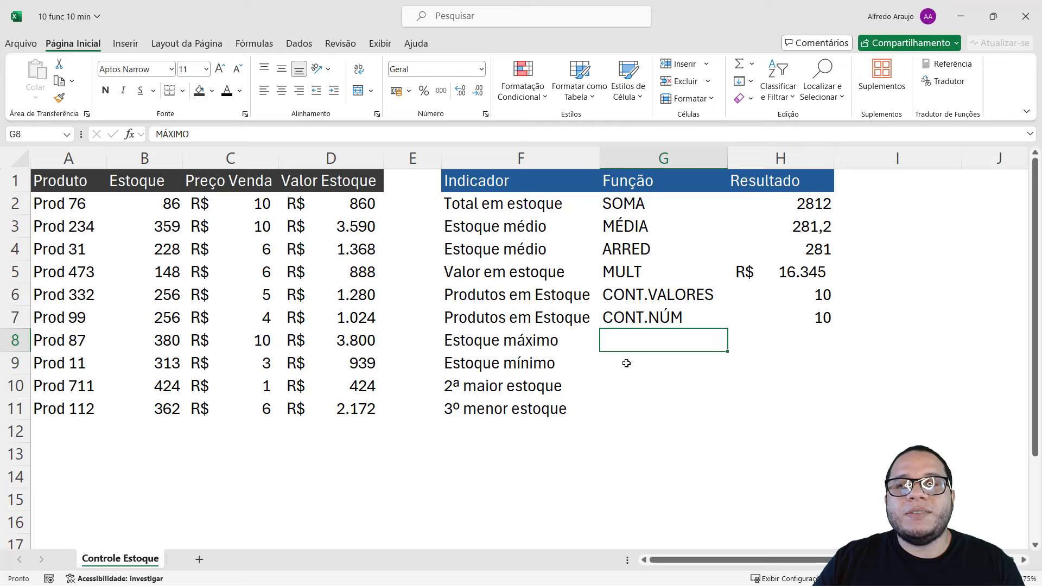
{"action": "left_click_drag", "start_coordinate": [626, 345], "coordinate": [624, 360]}
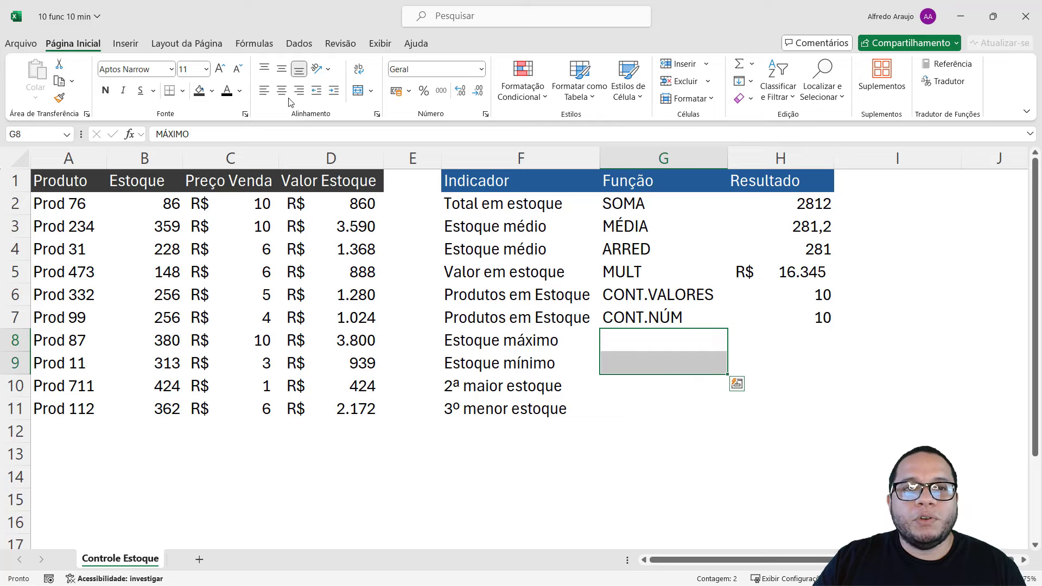
{"action": "left_click", "coordinate": [227, 90]}
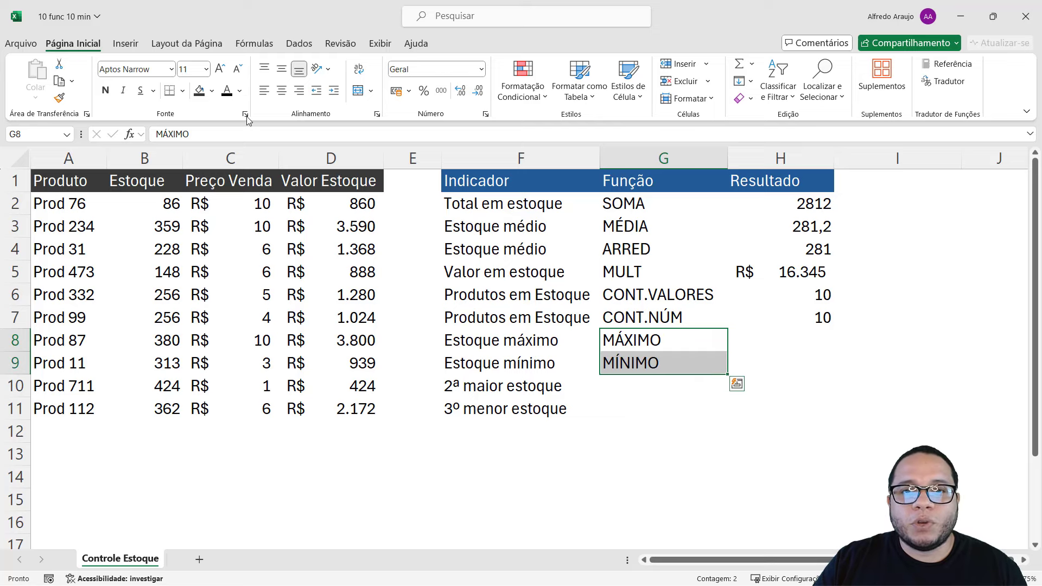
{"action": "left_click", "coordinate": [770, 338]}
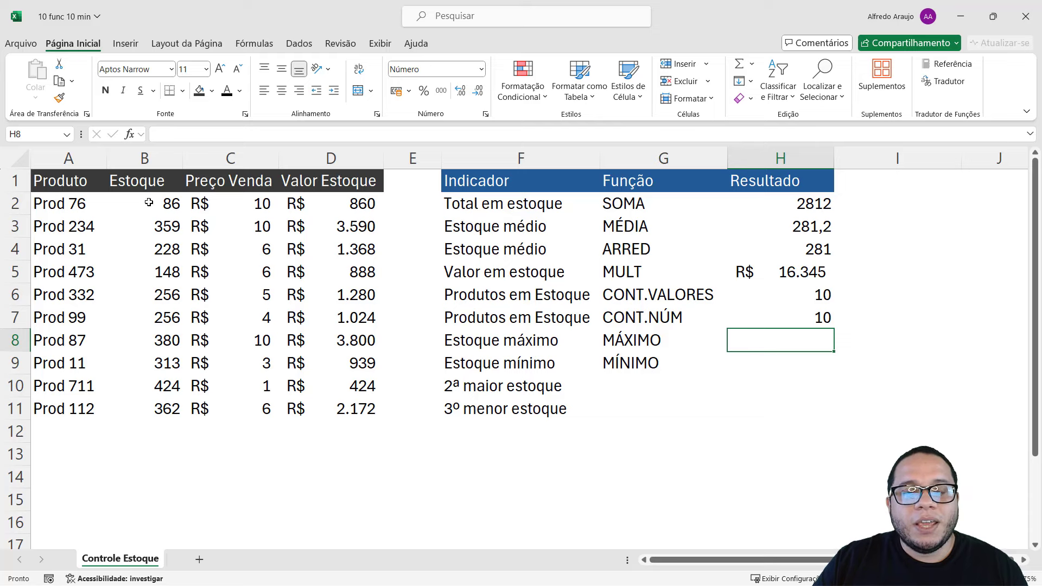
Enter =MÁXIMO(B2:B11) in H8 to find the largest value in the Estoque column.
{"action": "left_click_drag", "start_coordinate": [149, 203], "coordinate": [150, 415]}
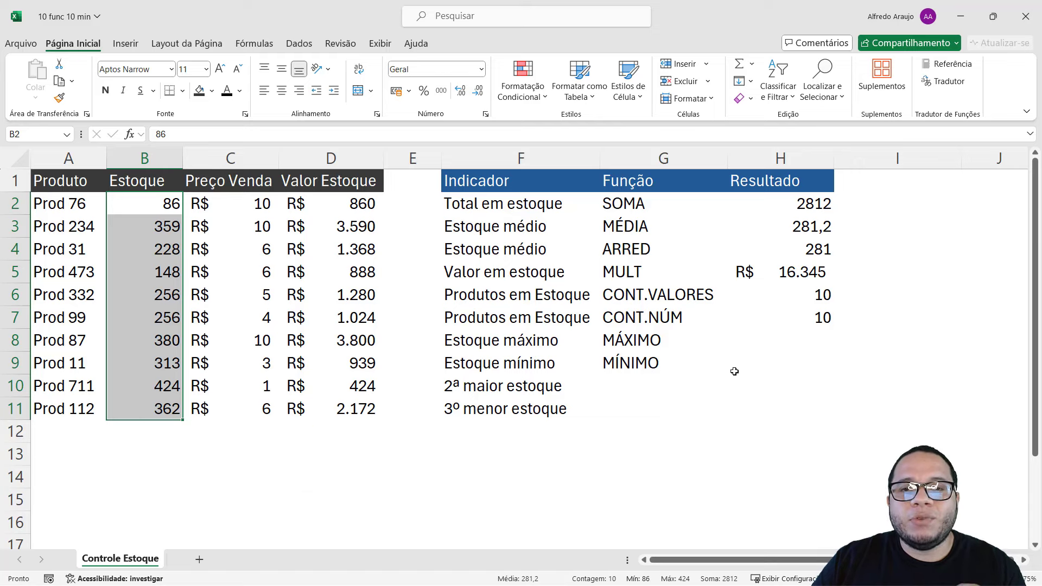
{"action": "left_click", "coordinate": [784, 342]}
{"action": "type", "text": "=máxi"}
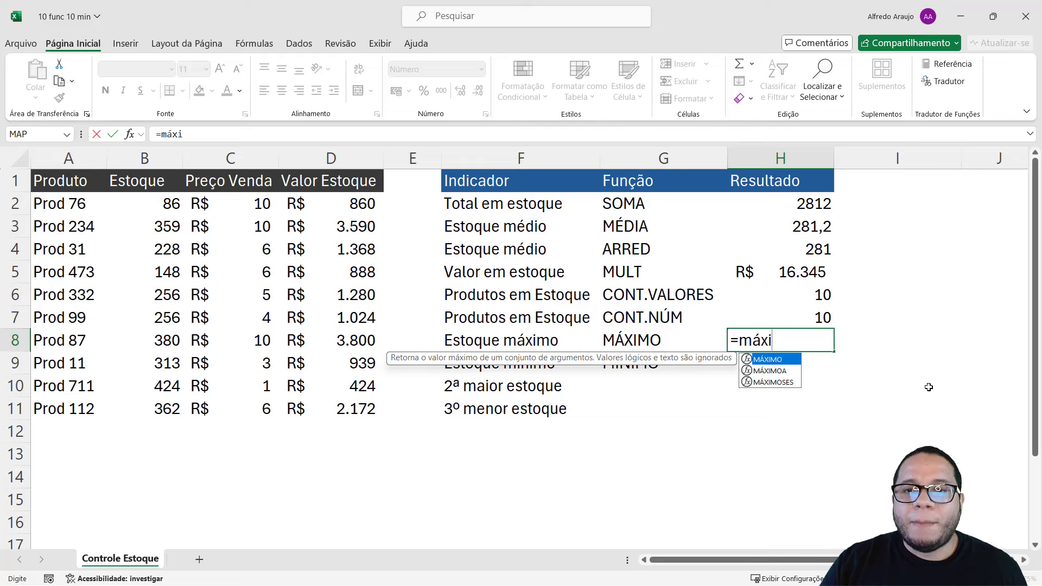
{"action": "key", "text": "Tab"}
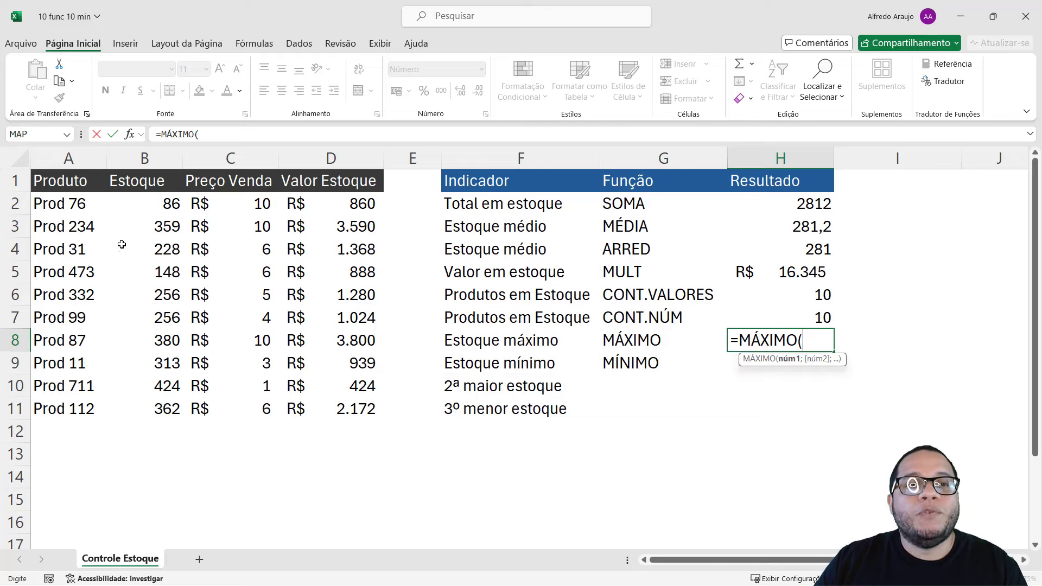
{"action": "left_click_drag", "start_coordinate": [155, 201], "coordinate": [155, 408]}
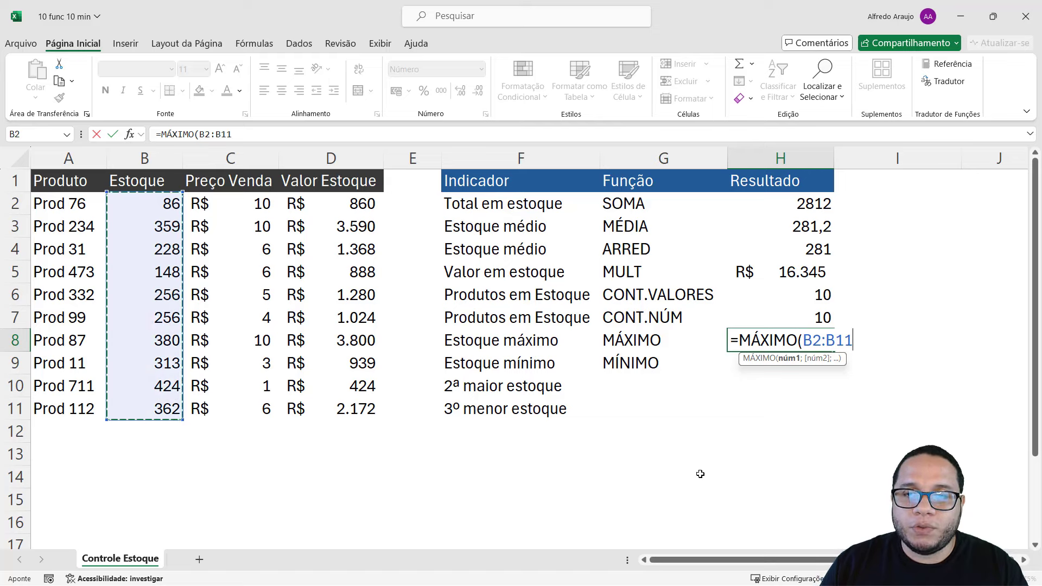
{"action": "key", "text": "Return"}
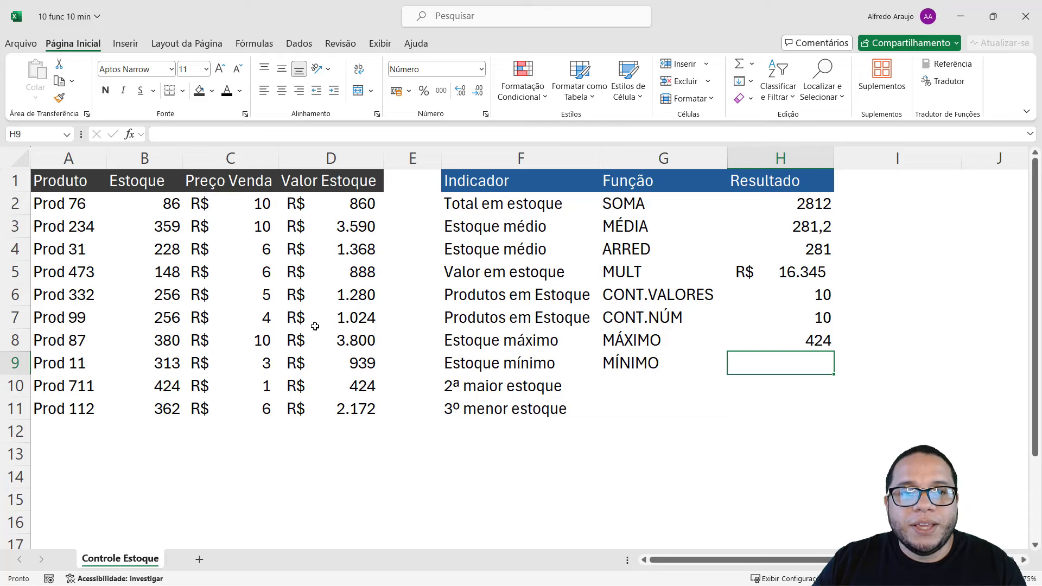
Enter =MÍNIMO(B2:B11) in H9 to find the smallest value in the Estoque column.
{"action": "left_click_drag", "start_coordinate": [157, 411], "coordinate": [172, 203]}
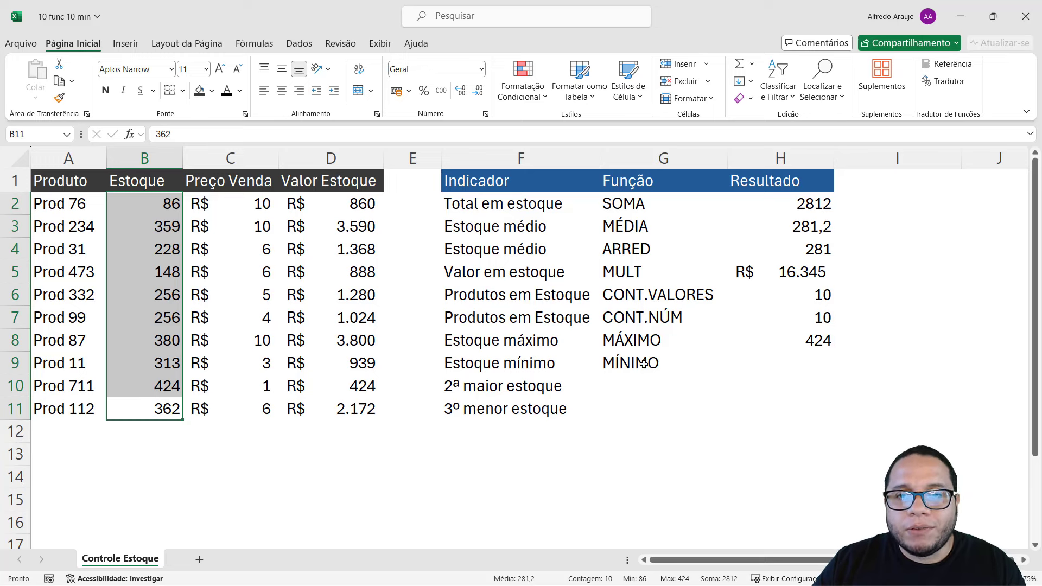
{"action": "left_click", "coordinate": [812, 361]}
{"action": "type", "text": "=mínim"}
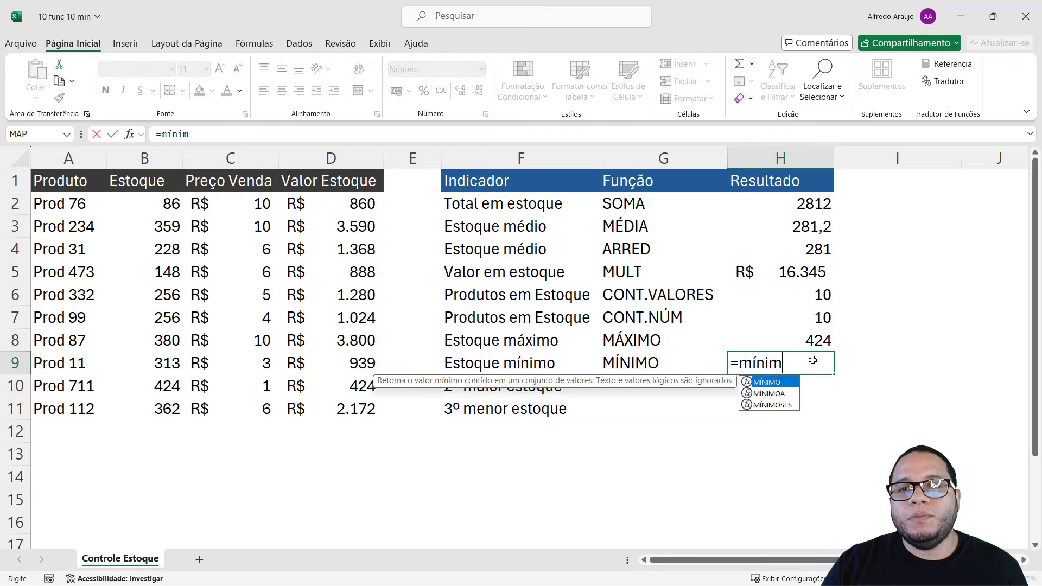
{"action": "key", "text": "Tab"}
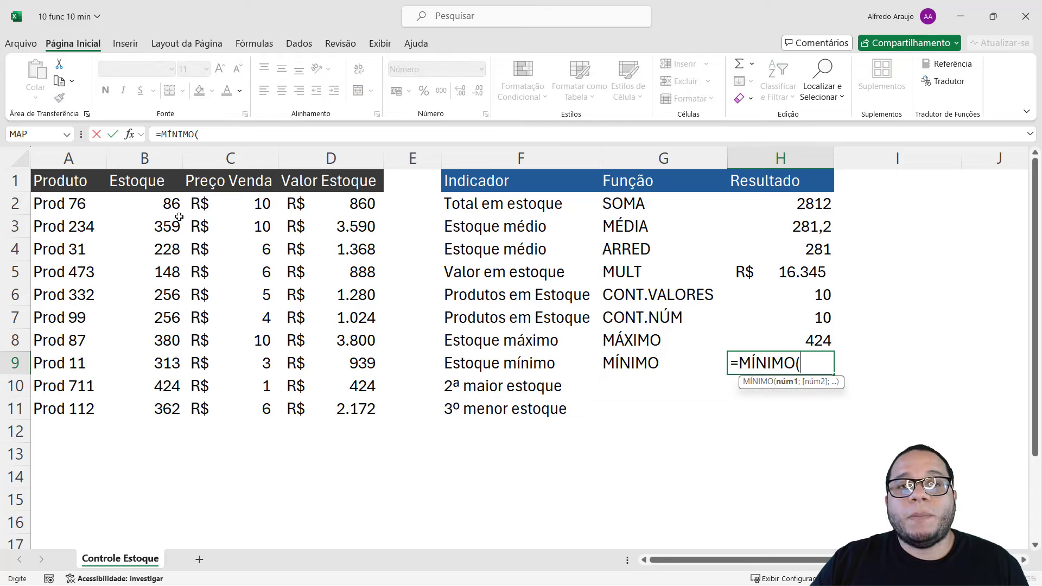
{"action": "left_click_drag", "start_coordinate": [169, 207], "coordinate": [155, 412]}
{"action": "key", "text": "Return"}
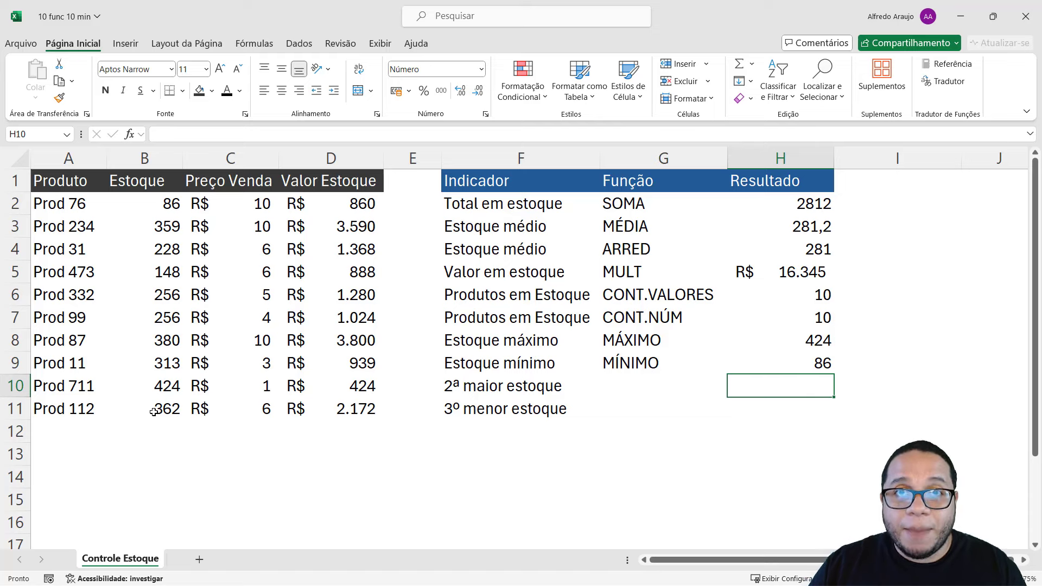
Try moving the MÁXIMO range in H8 to the Preço Venda column, C2:C11.
{"action": "left_click", "coordinate": [800, 337]}
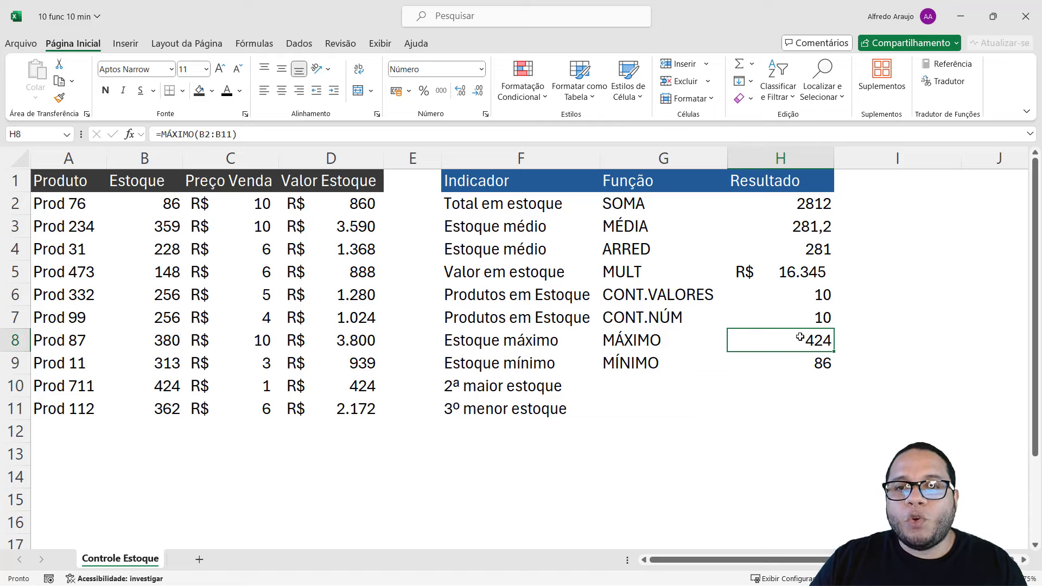
{"action": "double_click", "coordinate": [800, 337]}
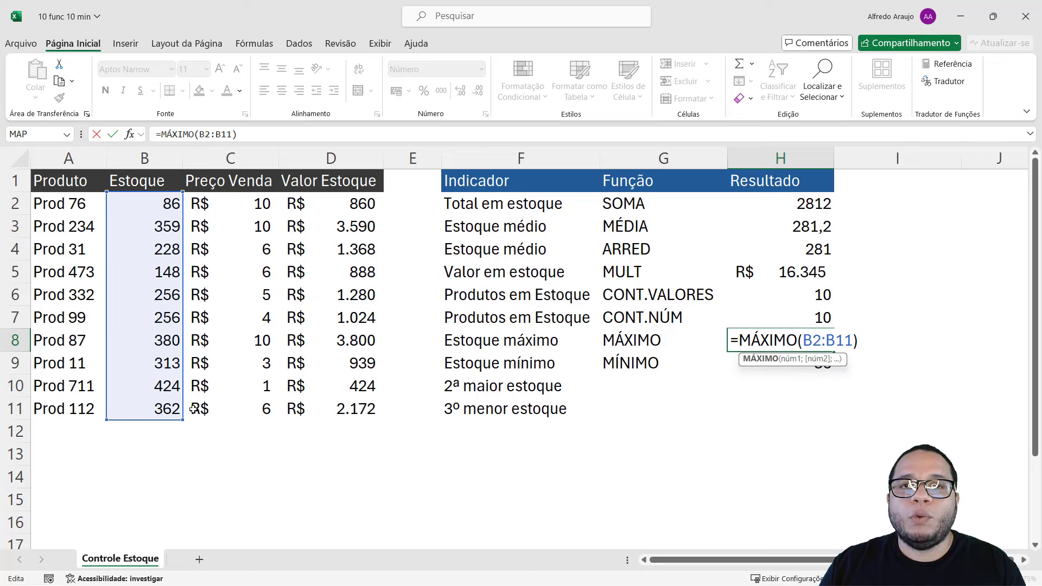
{"action": "key", "text": "Return"}
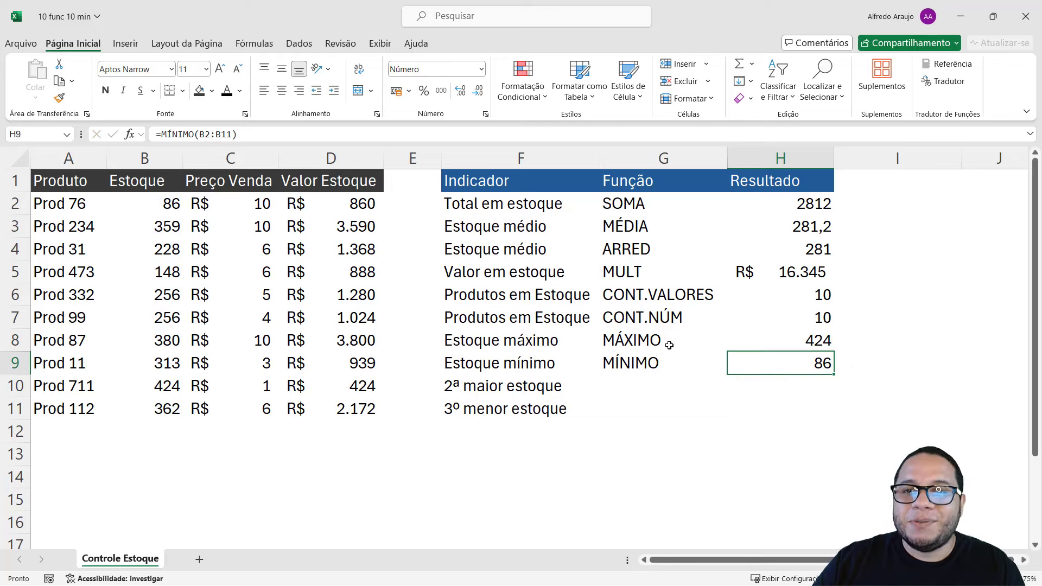
{"action": "double_click", "coordinate": [811, 341]}
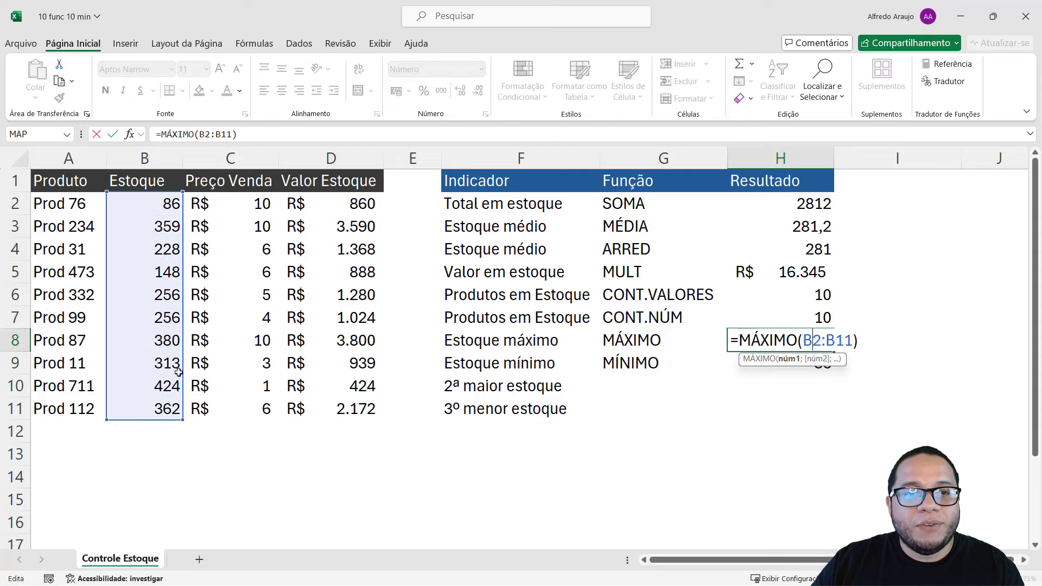
{"action": "left_click_drag", "start_coordinate": [182, 372], "coordinate": [204, 373]}
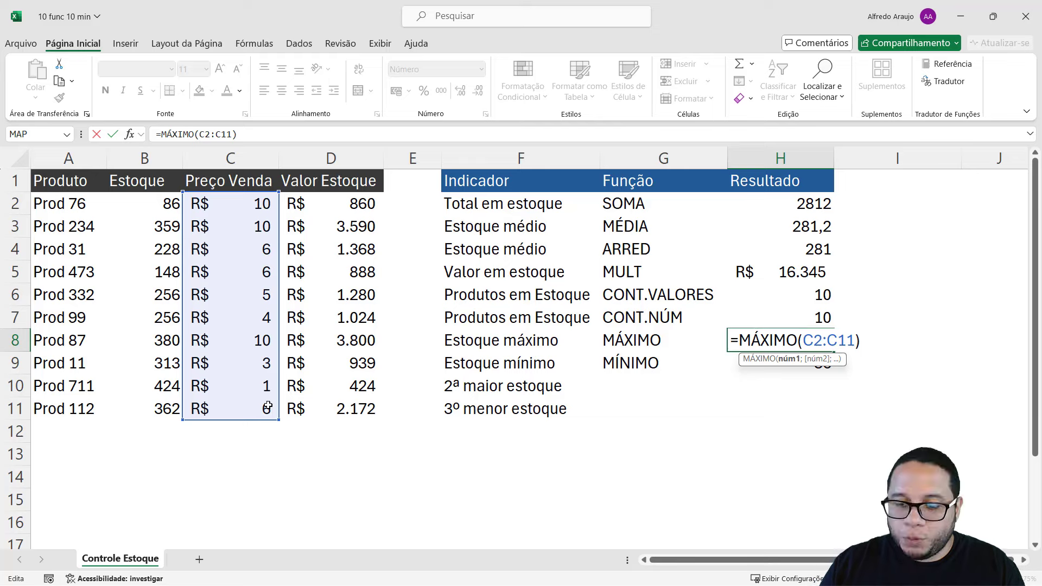
{"action": "key", "text": "Return"}
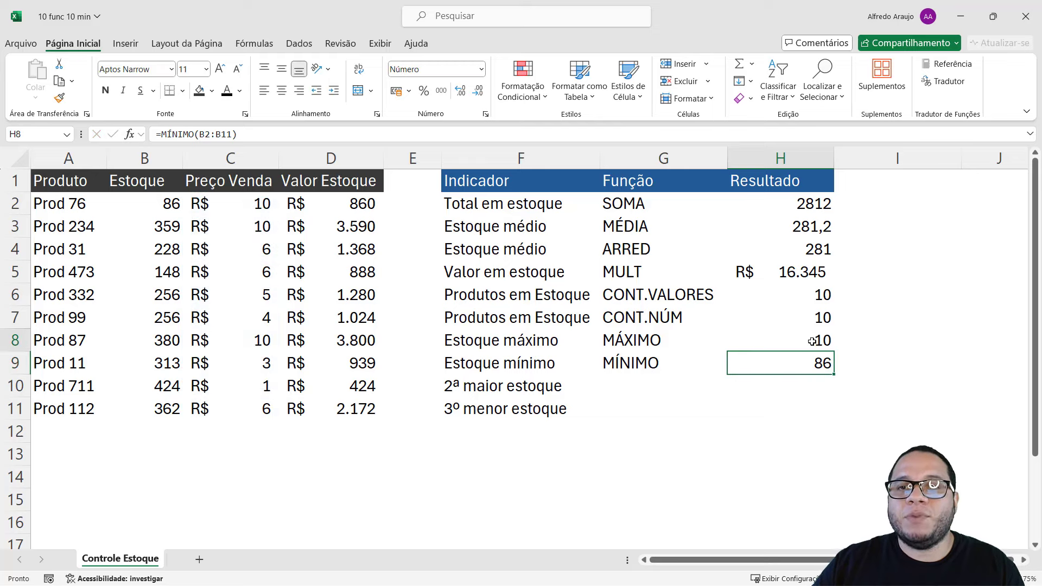
{"action": "left_click", "coordinate": [825, 334]}
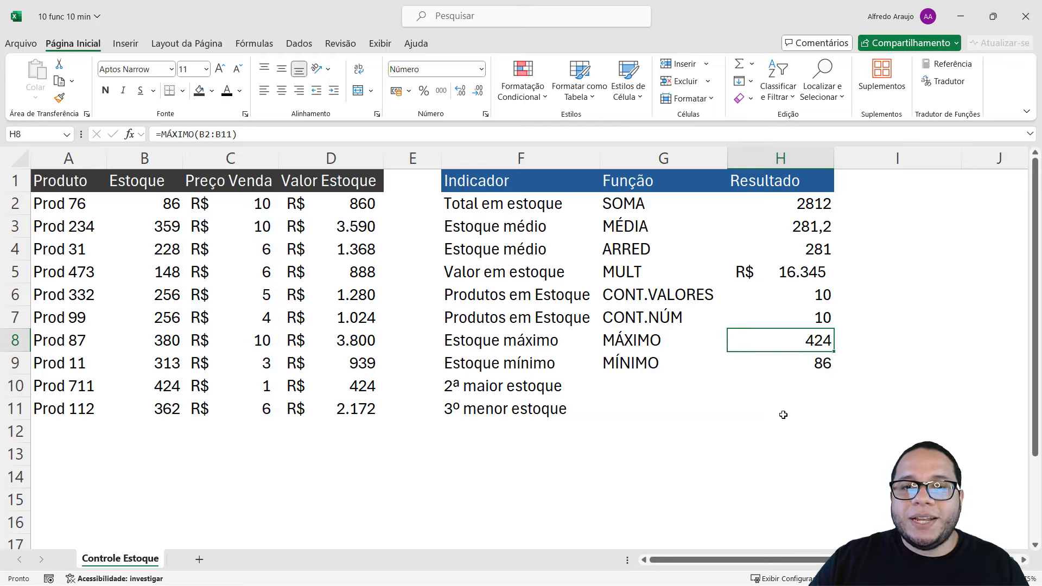
Reveal the hidden MAIOR label in G10 with black font color.
{"action": "left_click", "coordinate": [669, 393]}
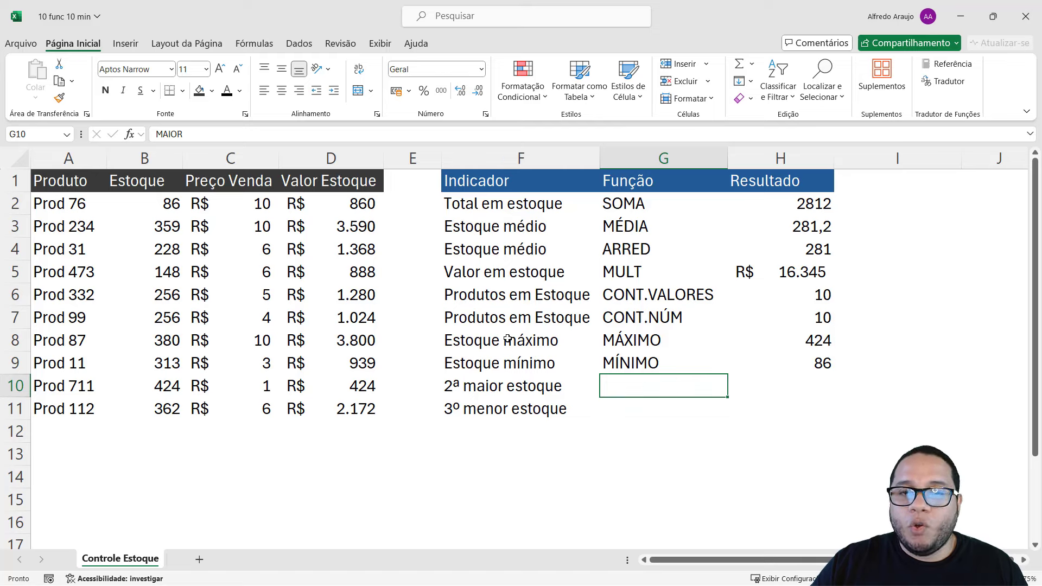
{"action": "left_click_drag", "start_coordinate": [507, 339], "coordinate": [629, 342]}
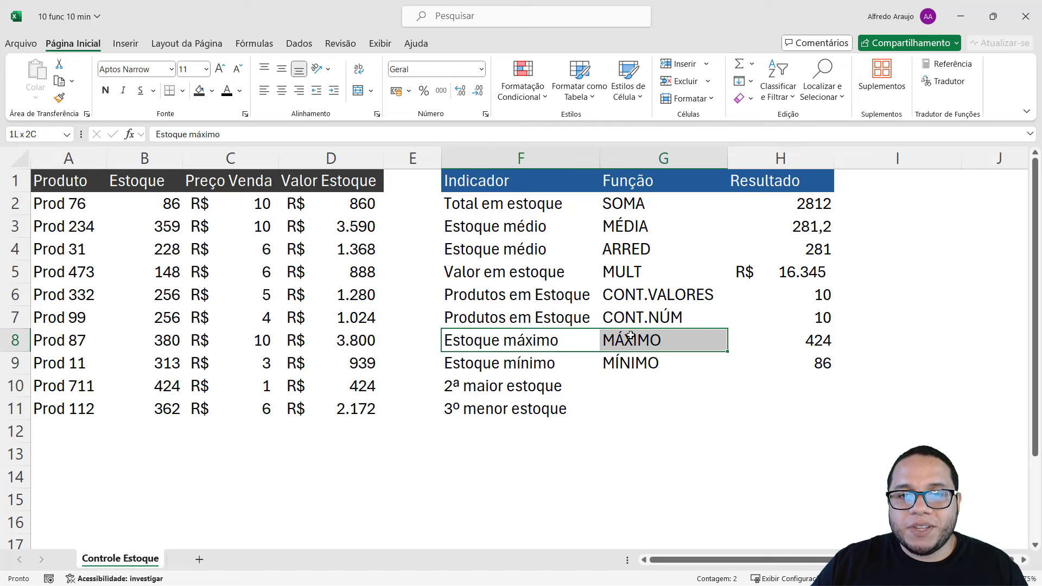
{"action": "left_click", "coordinate": [618, 391]}
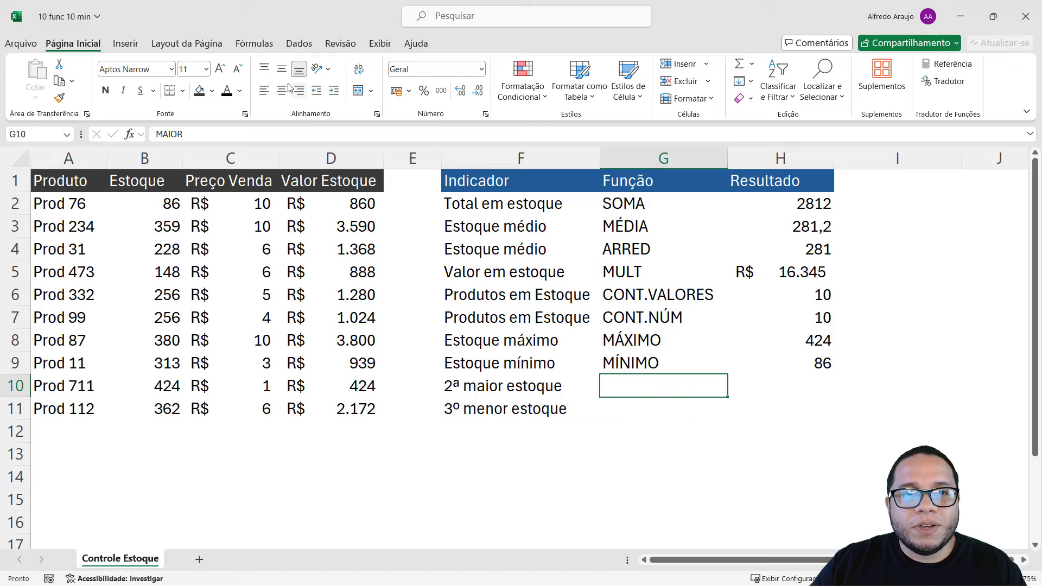
{"action": "left_click", "coordinate": [227, 92]}
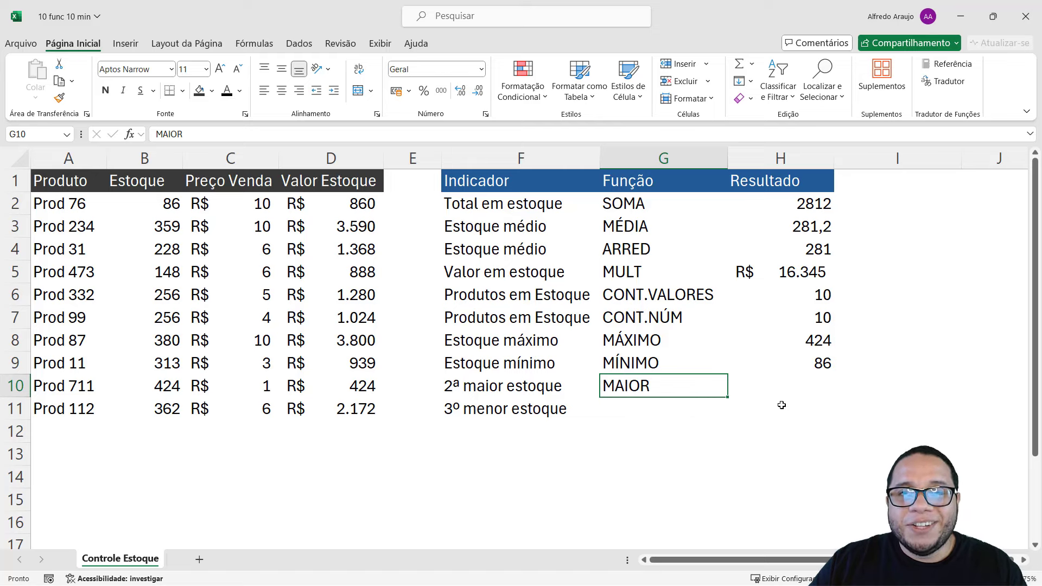
{"action": "left_click", "coordinate": [674, 343]}
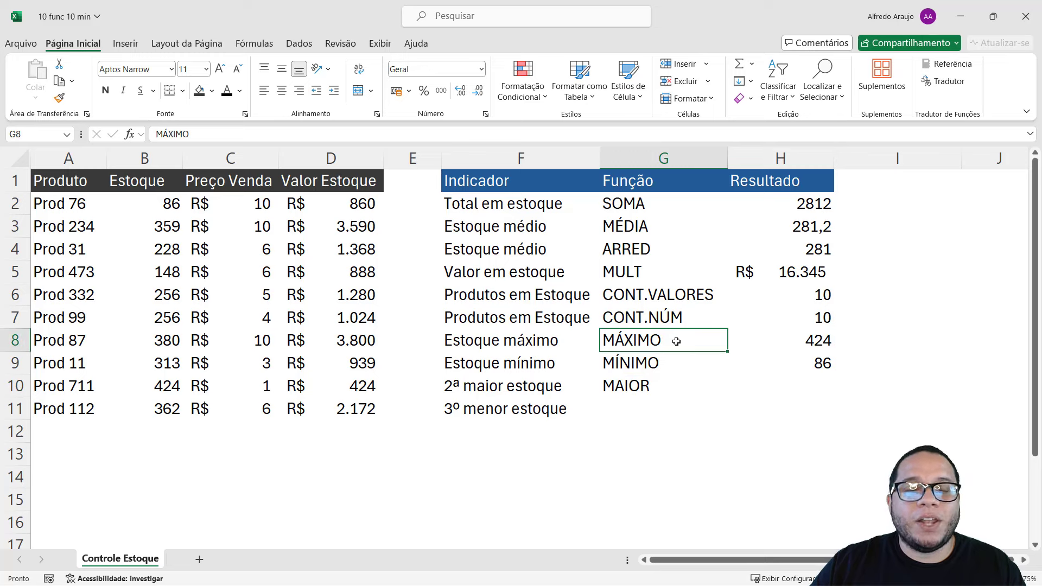
{"action": "left_click", "coordinate": [657, 391]}
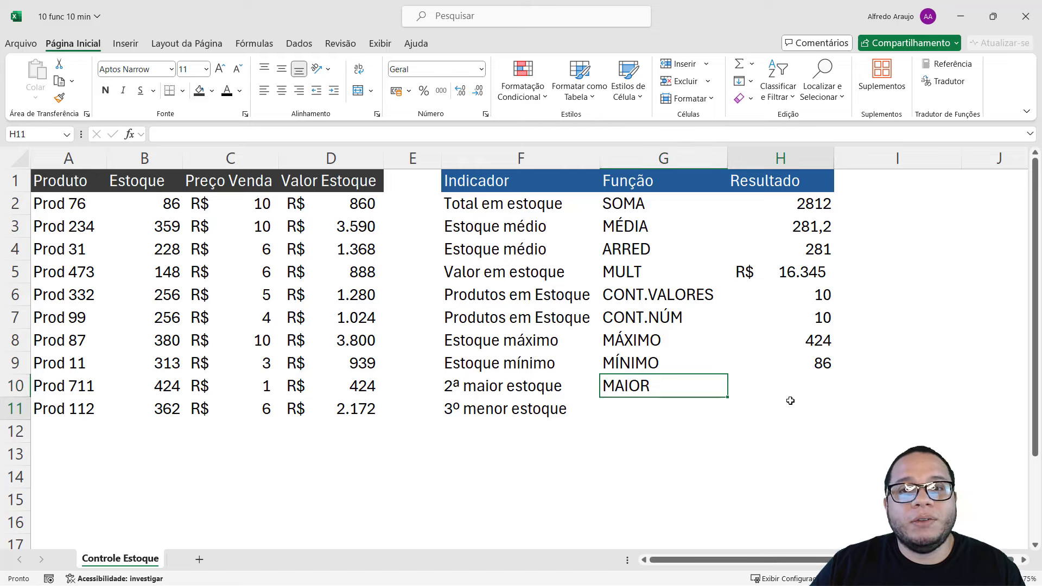
Enter =MAIOR(B2:B11;2) in H10 to find the second-largest stock and check it against the Estoque column.
{"action": "left_click", "coordinate": [793, 401]}
{"action": "left_click", "coordinate": [805, 386]}
{"action": "type", "text": "=maio"}
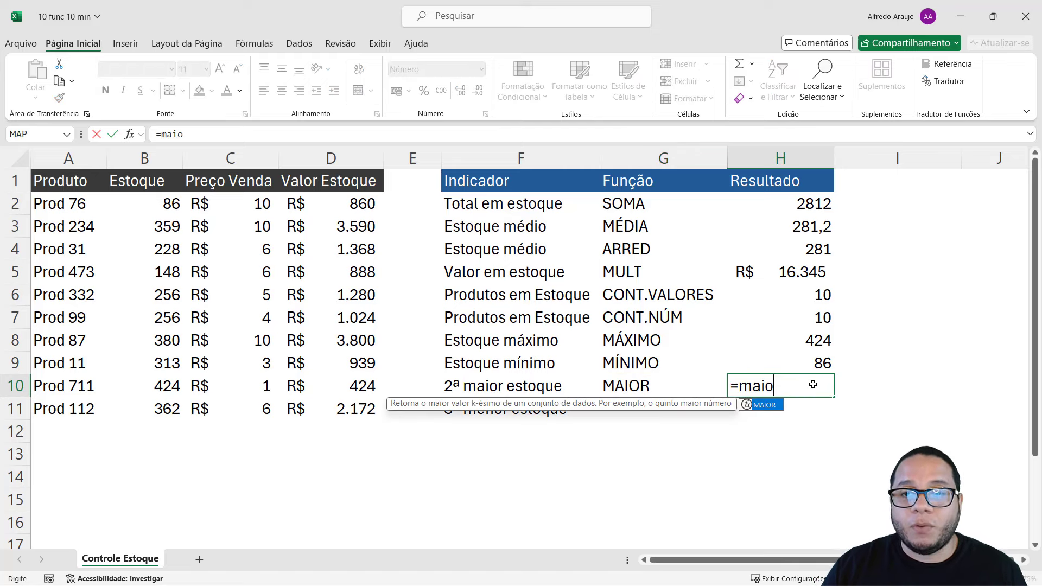
{"action": "key", "text": "Tab"}
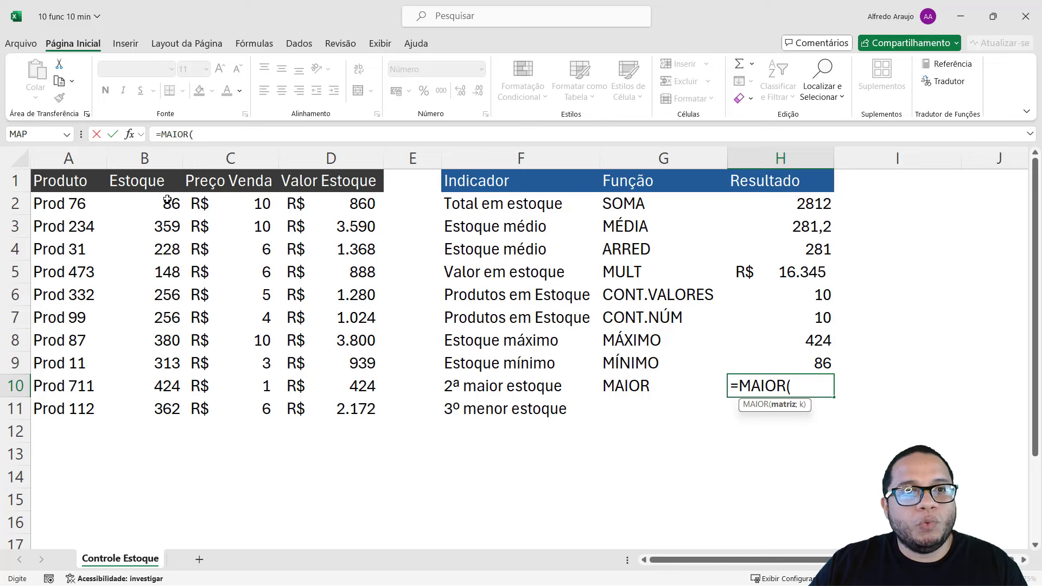
{"action": "left_click_drag", "start_coordinate": [166, 200], "coordinate": [157, 413]}
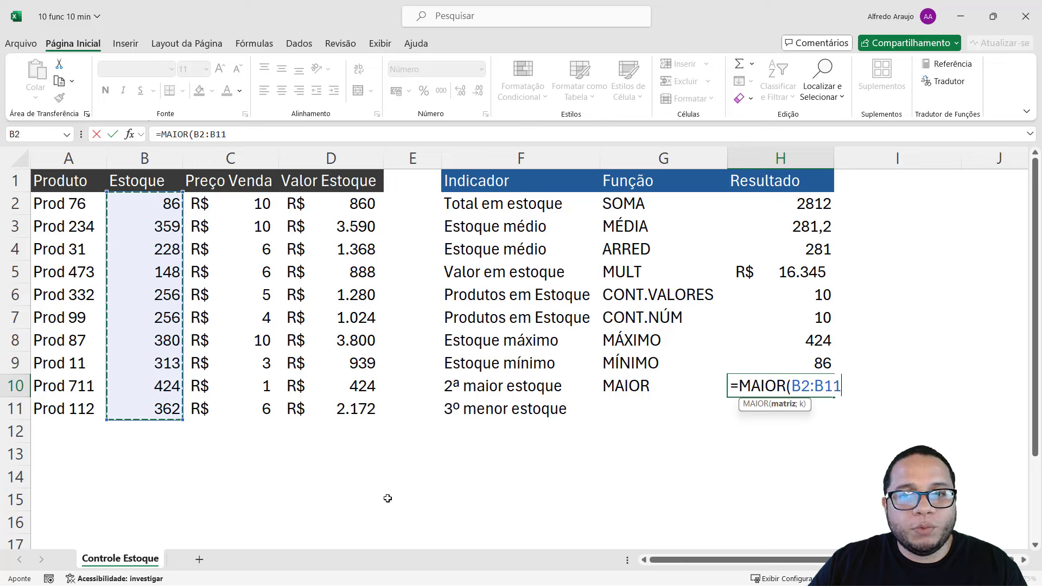
{"action": "type", "text": ";"}
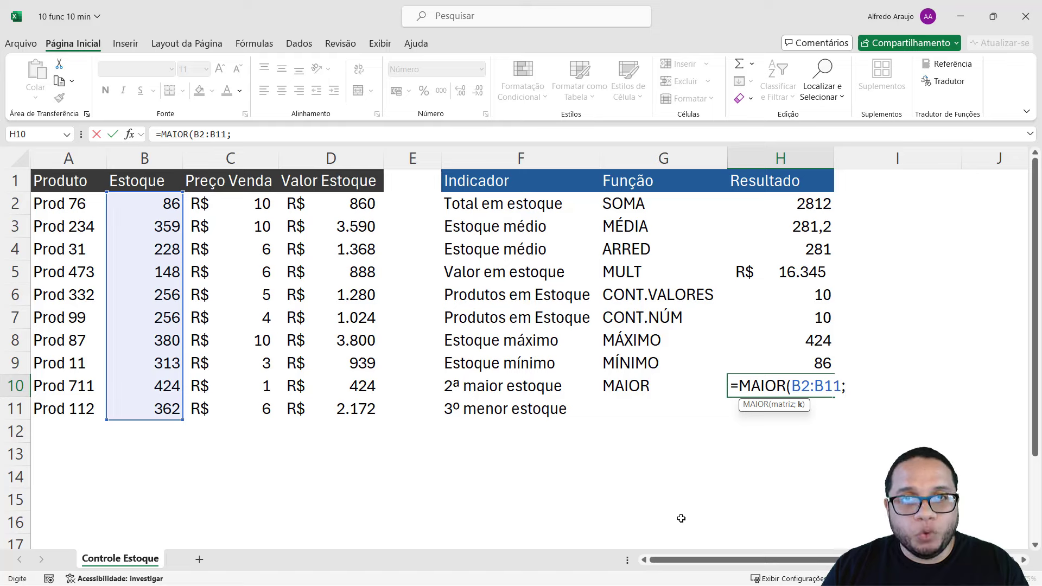
{"action": "type", "text": "2"}
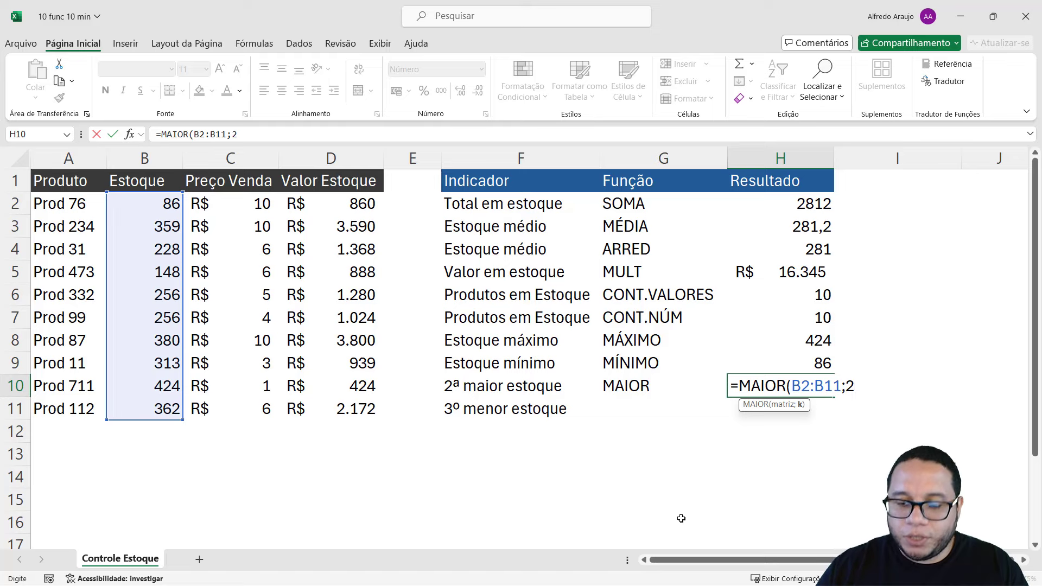
{"action": "key", "text": "Return"}
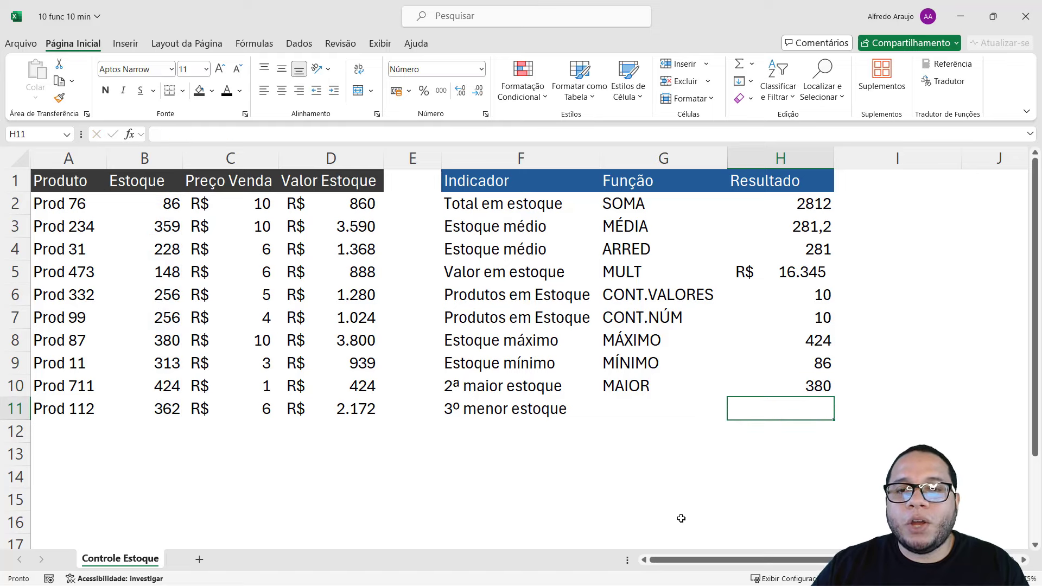
{"action": "left_click", "coordinate": [782, 384]}
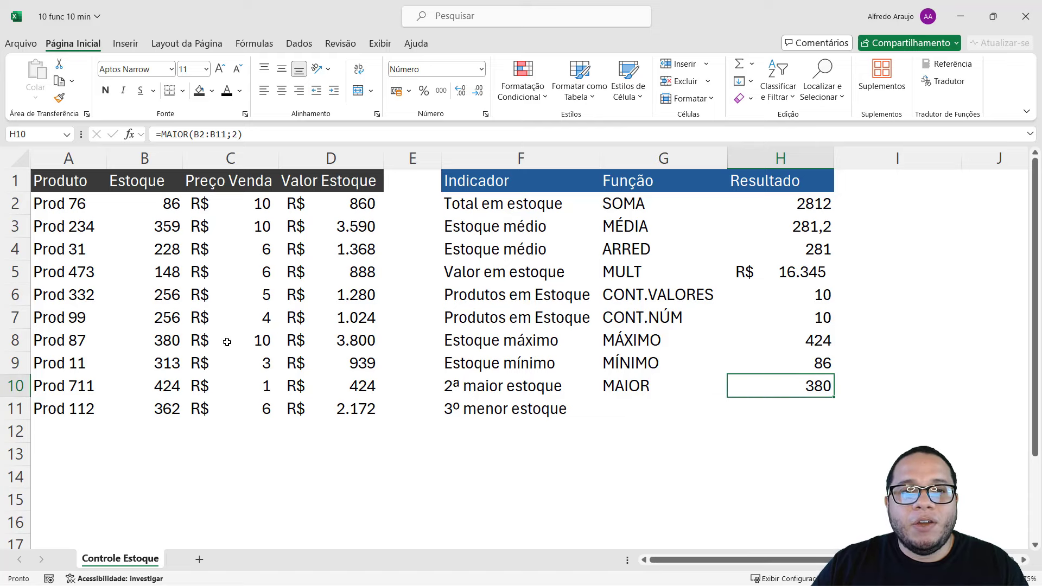
{"action": "left_click", "coordinate": [158, 387]}
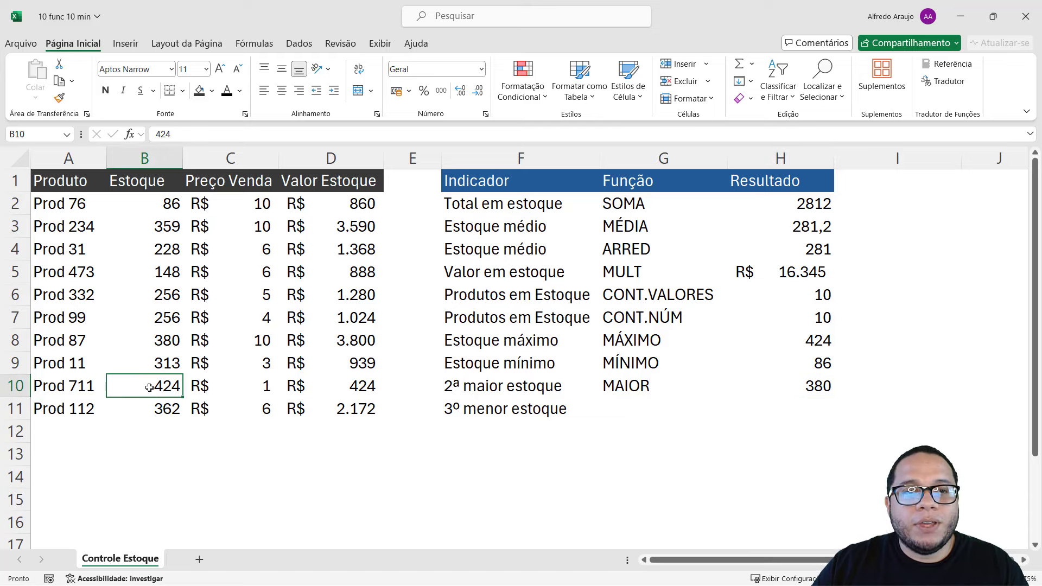
{"action": "left_click", "coordinate": [177, 341]}
Reveal the hidden MENOR label in G11 with black font color and select result cell H11.
{"action": "left_click", "coordinate": [623, 407]}
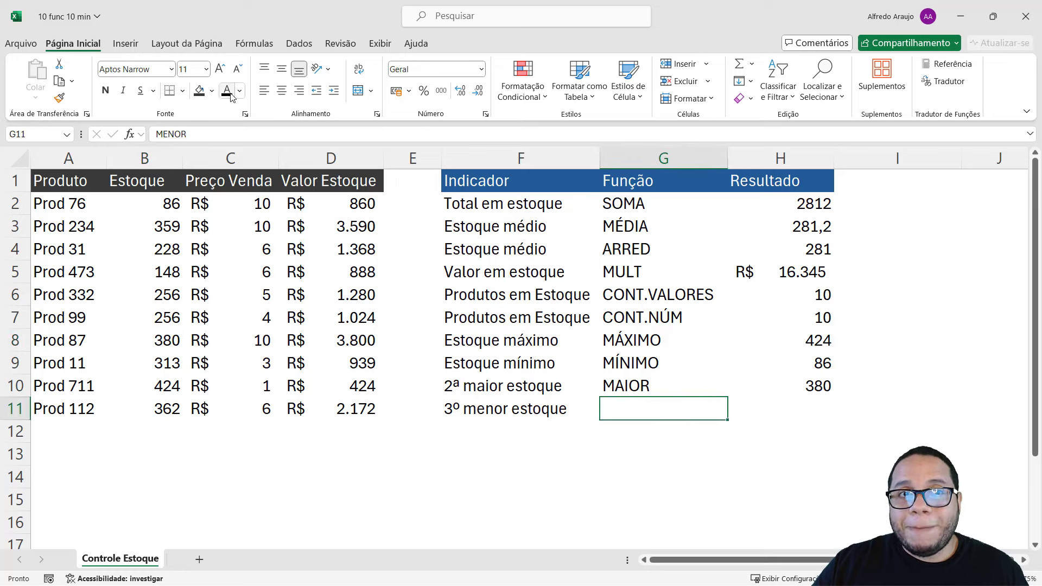
{"action": "left_click", "coordinate": [753, 402]}
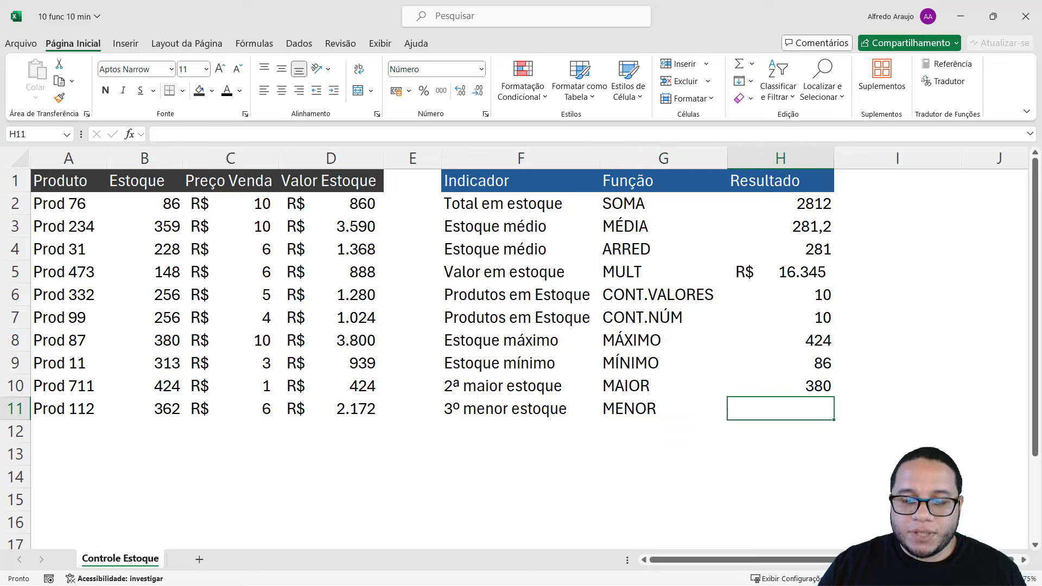
Enter =MENOR(B2:B11;3) in H11 to find the third-smallest value in the Estoque column.
{"action": "type", "text": "=menor"}
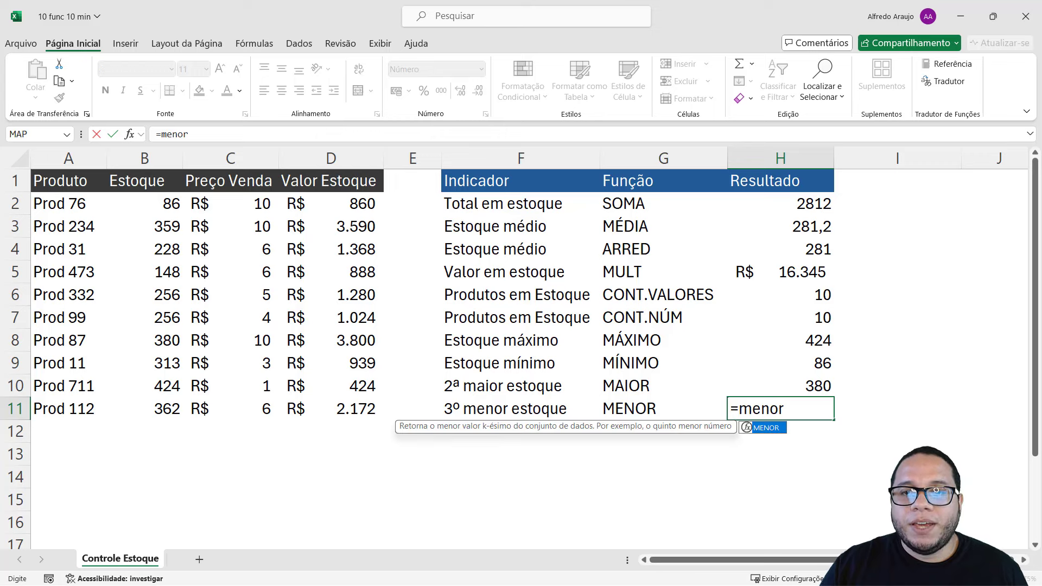
{"action": "key", "text": "Tab"}
{"action": "left_click", "coordinate": [787, 411]}
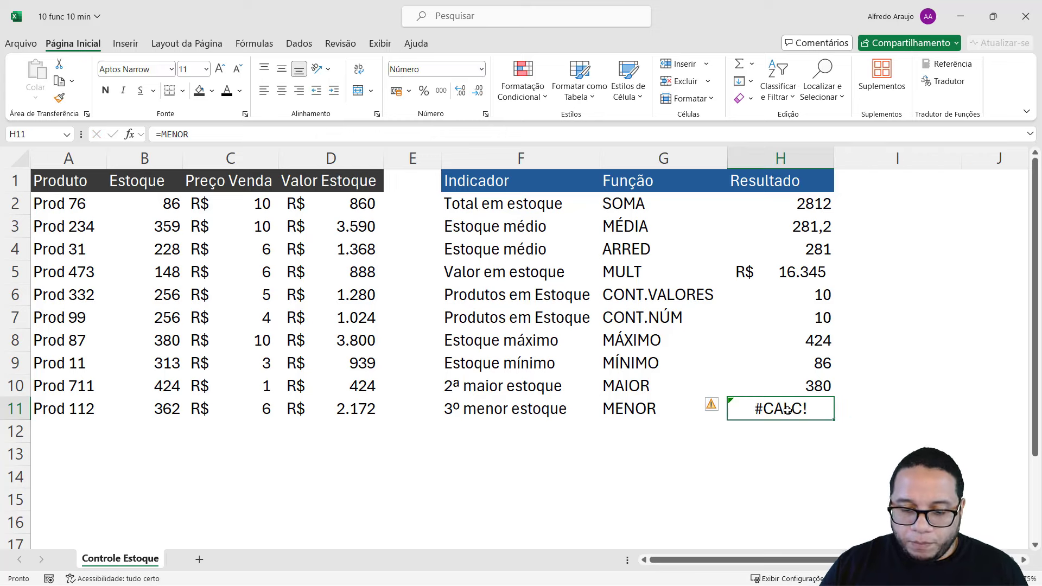
{"action": "type", "text": "=menor"}
{"action": "key", "text": "Tab"}
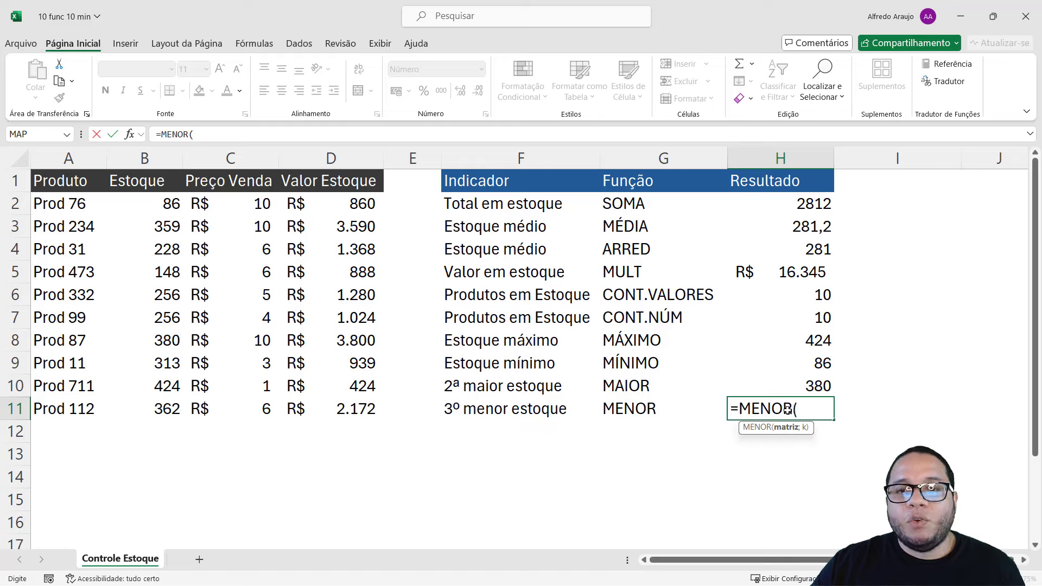
{"action": "left_click_drag", "start_coordinate": [147, 202], "coordinate": [154, 408]}
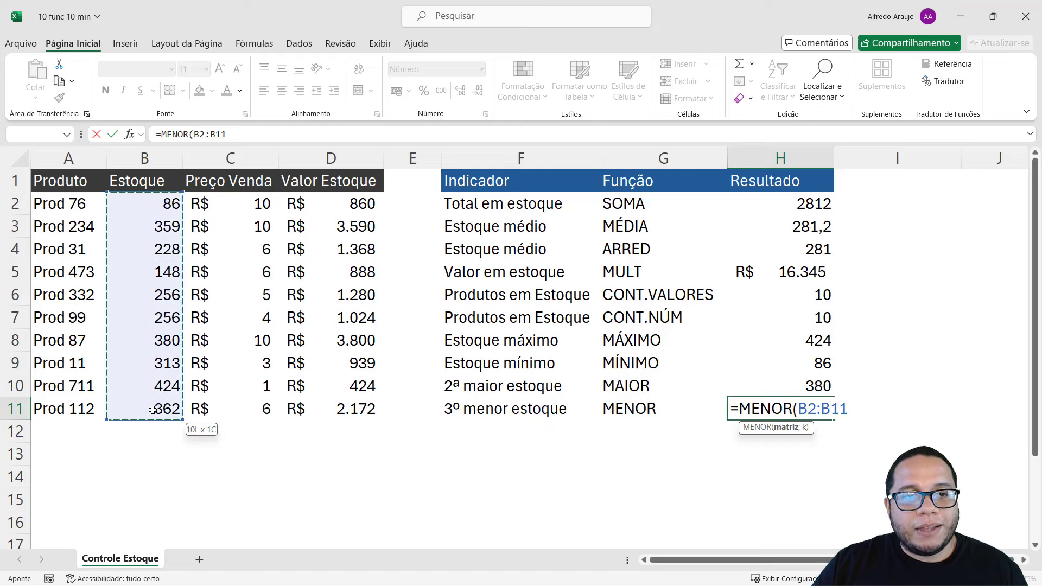
{"action": "type", "text": ";"}
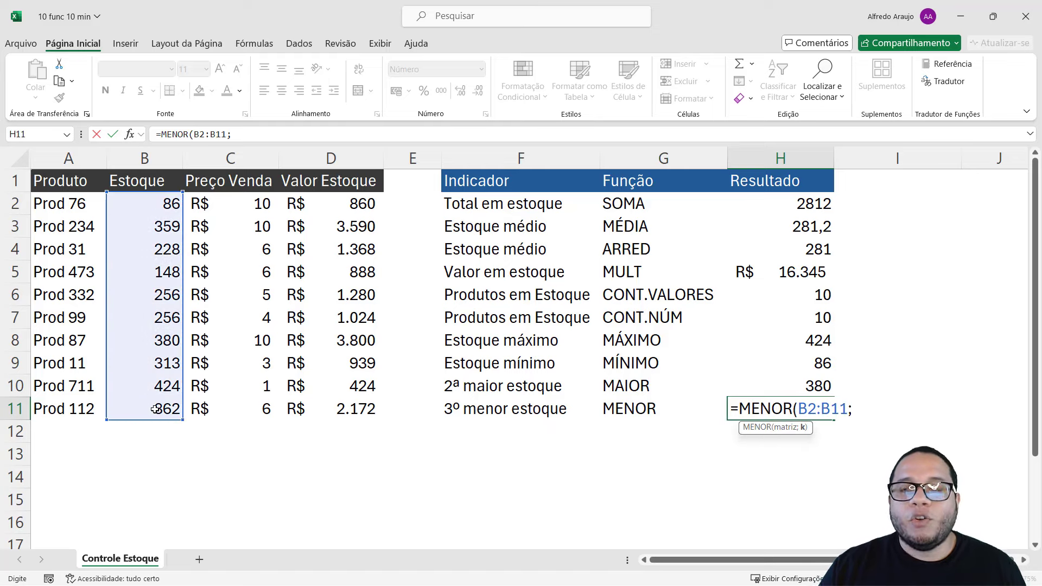
{"action": "type", "text": "3"}
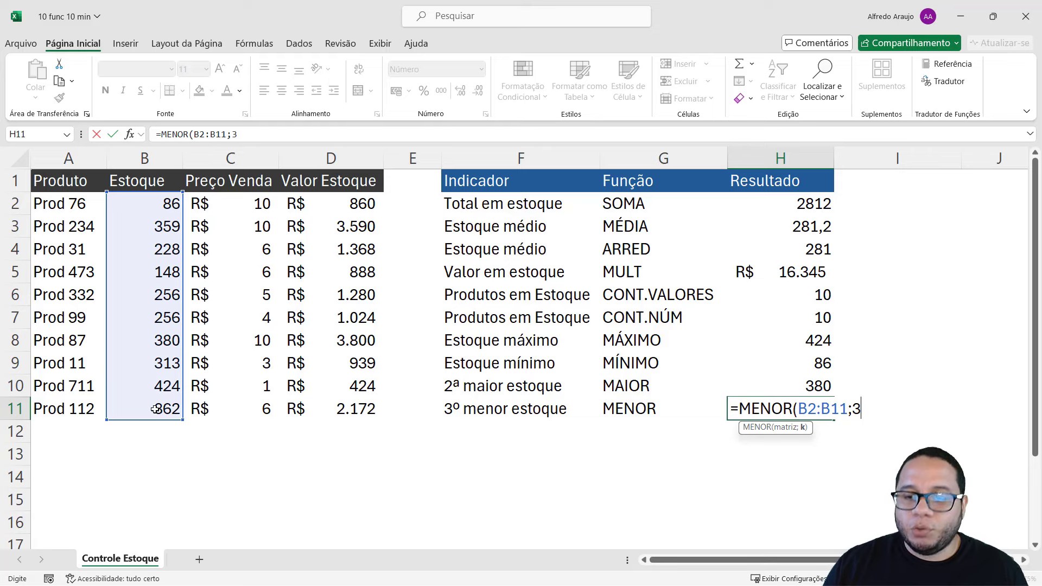
{"action": "key", "text": "Return"}
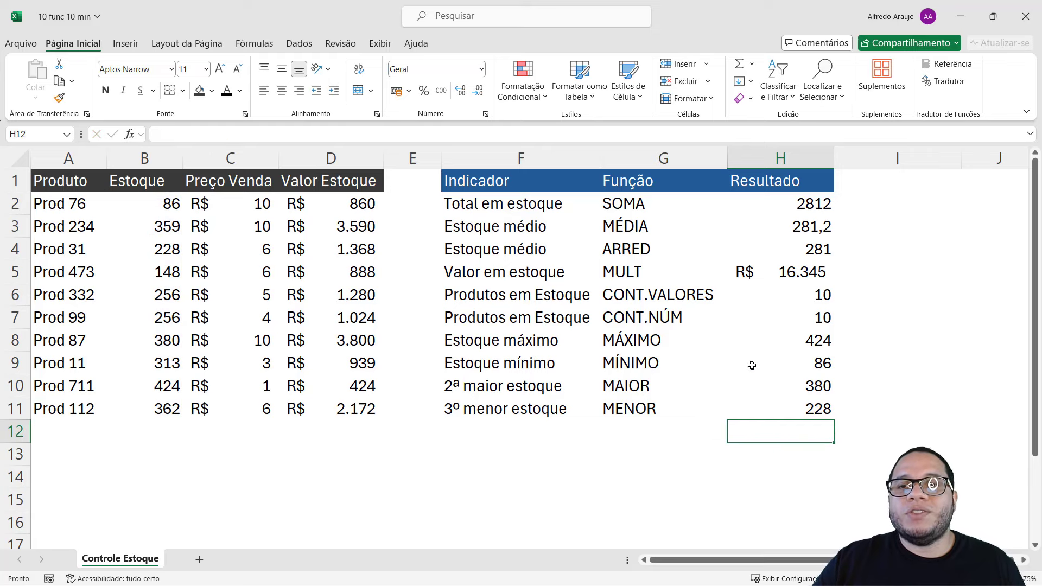
{"action": "left_click", "coordinate": [827, 410]}
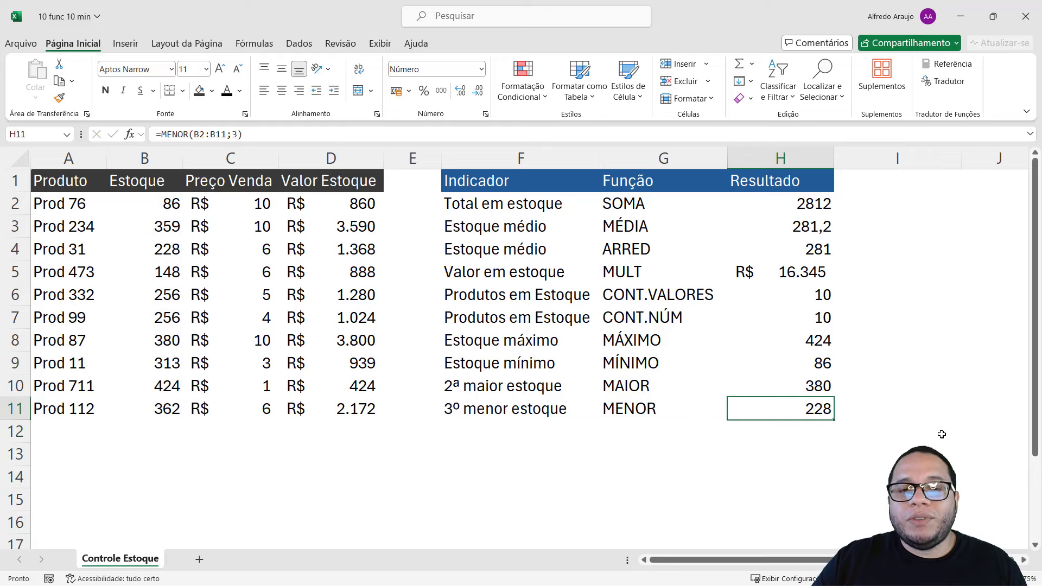